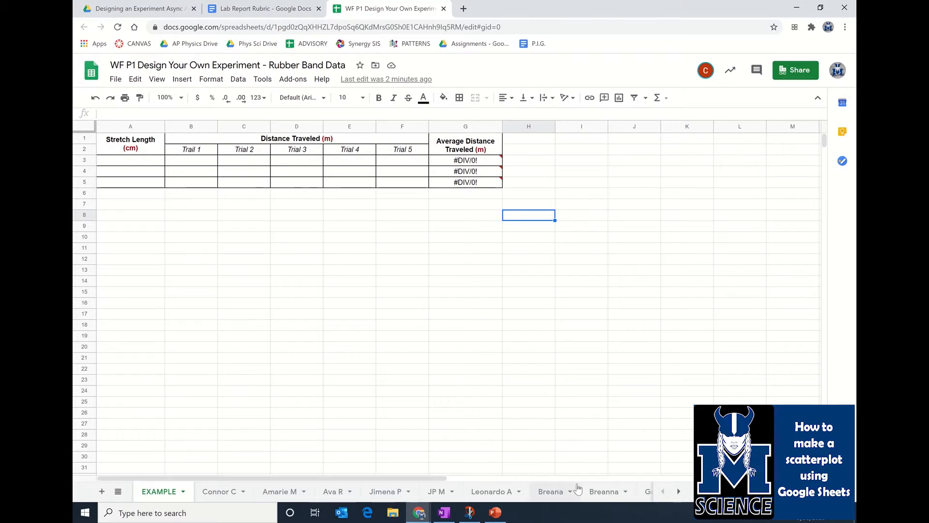
click(678, 491)
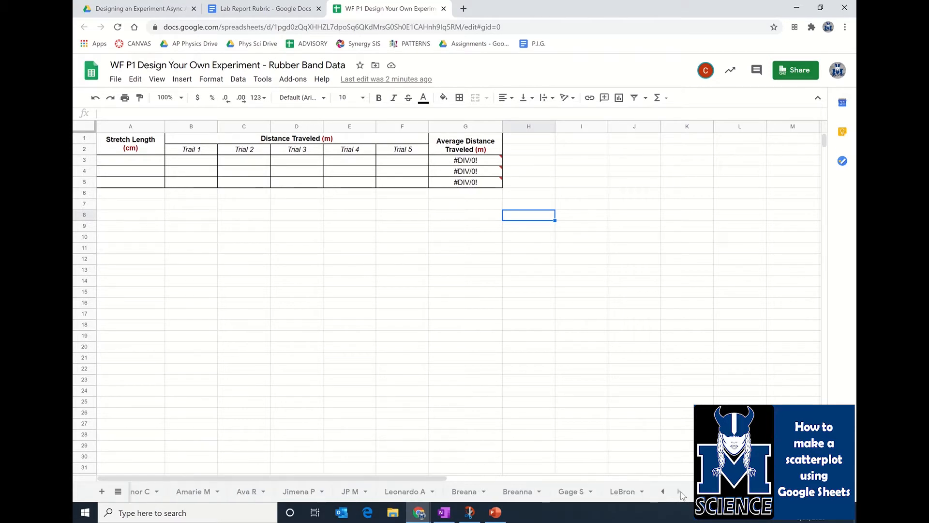
click(662, 491)
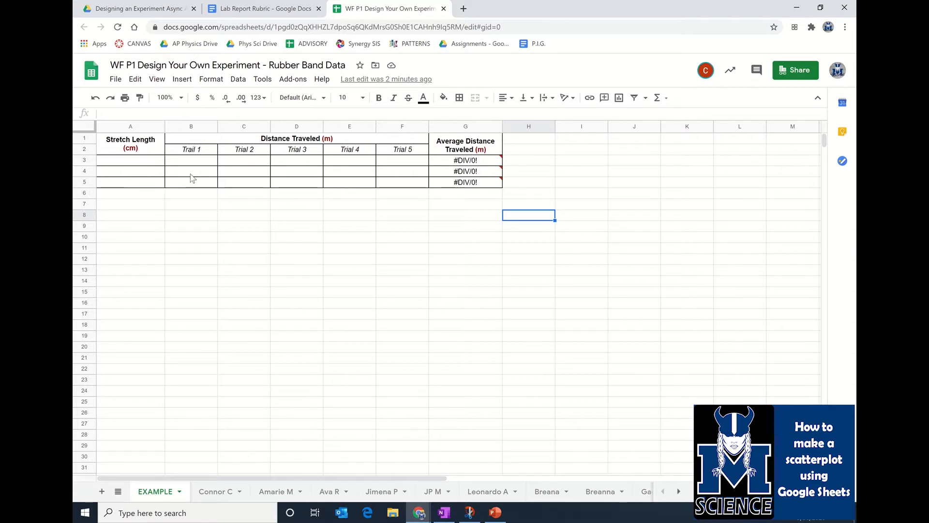
Step: Fill A3:F5 row by row with 2.0, 1.52, 1.33, 1.47, 1.86, 1.56; 4.0, 2.92, 2.87, 2.82, 2.98, 2.39; 6.0, 4.02, 4.32, 4.84, 4.12, 4.35
click(144, 167)
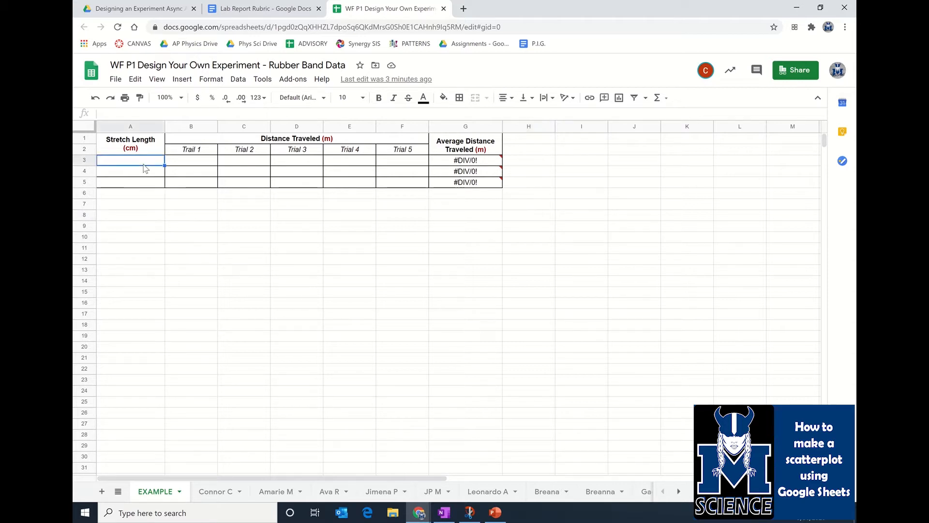
text(2.0	1.52	1.33	1.47	1.86	1.56 4.0	2.92	2.87	2.82	2.98	2.39 6.0	4.02	4.32	4.84	4.12	4.35)
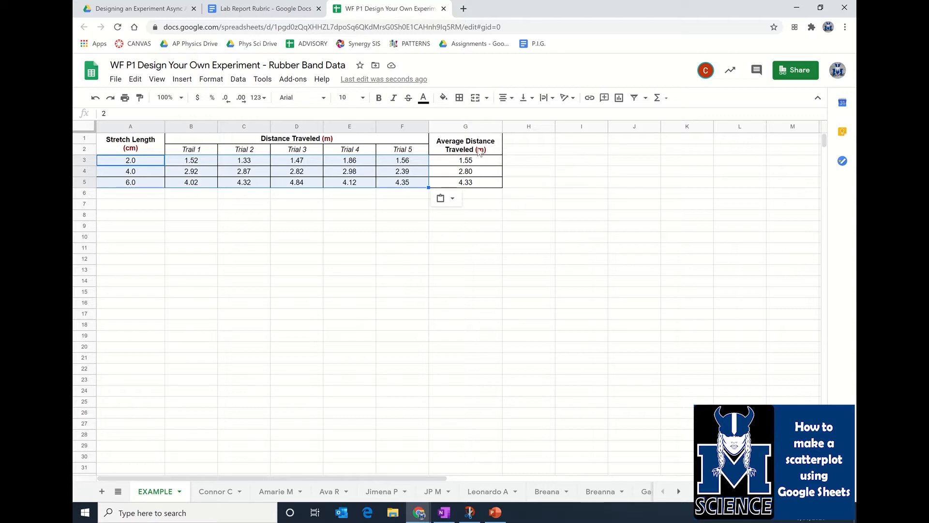
Step: Retype the unit inside the parentheses of the Stretch Length header as cm
double_click(145, 140)
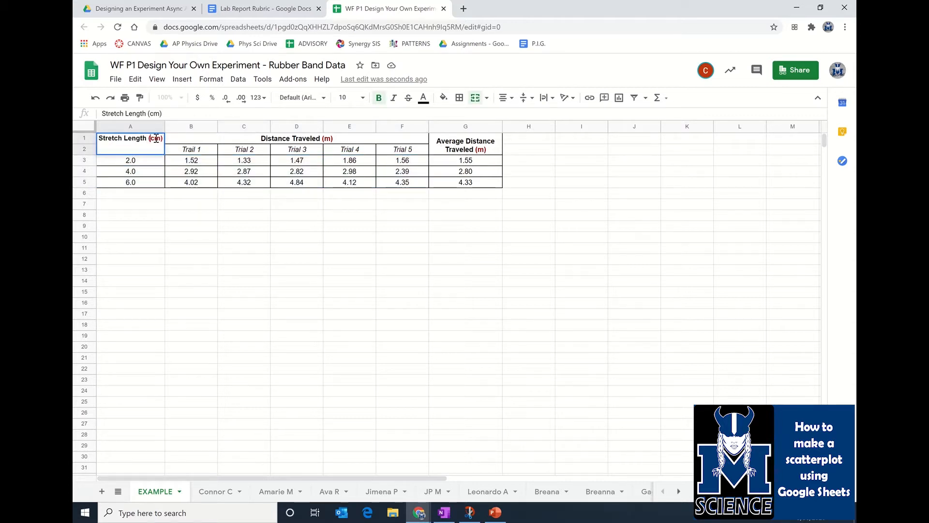
double_click(156, 139)
key(BackSpace)
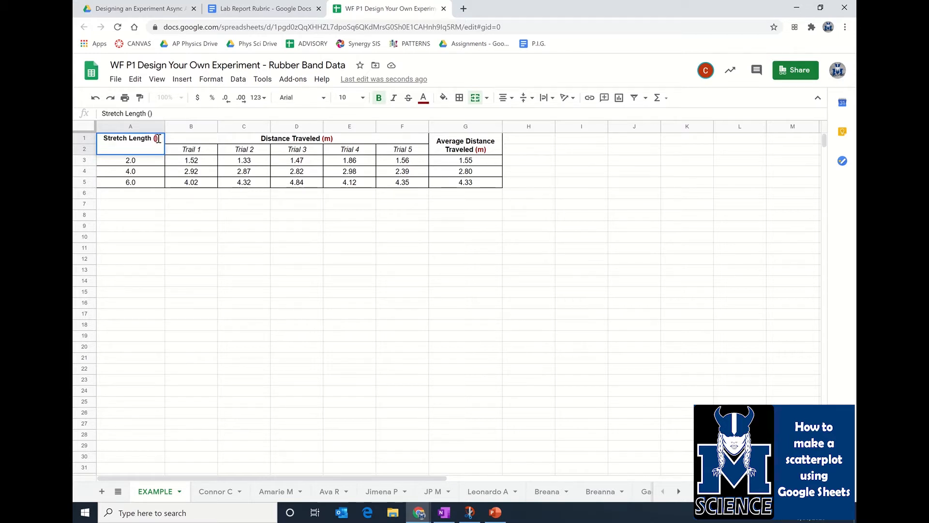
text(cm)
click(157, 194)
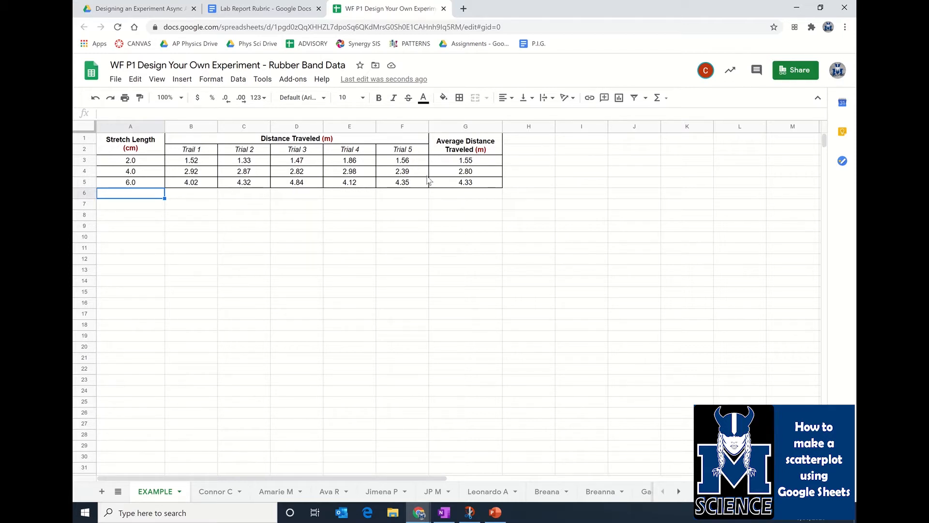
Step: Insert a chart on the EXAMPLE sheet with the empty cell C7 below the data table selected
click(245, 207)
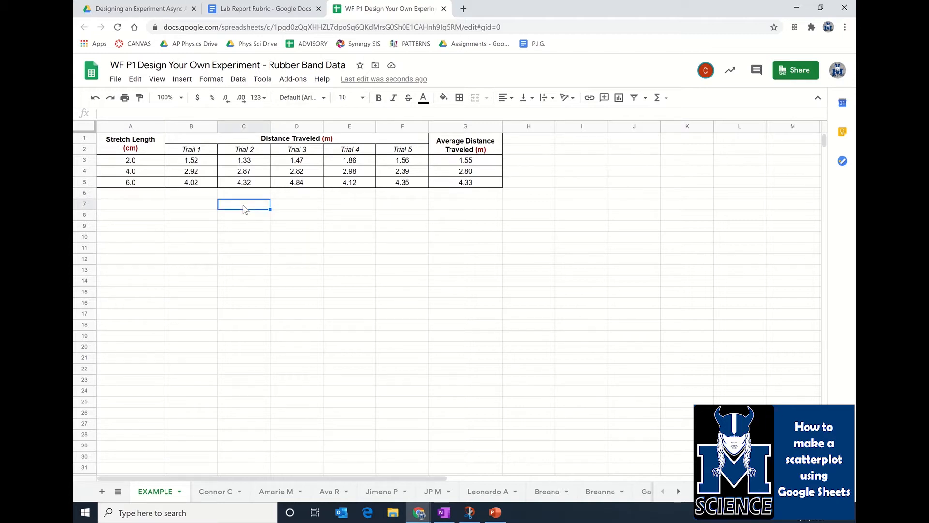
click(179, 81)
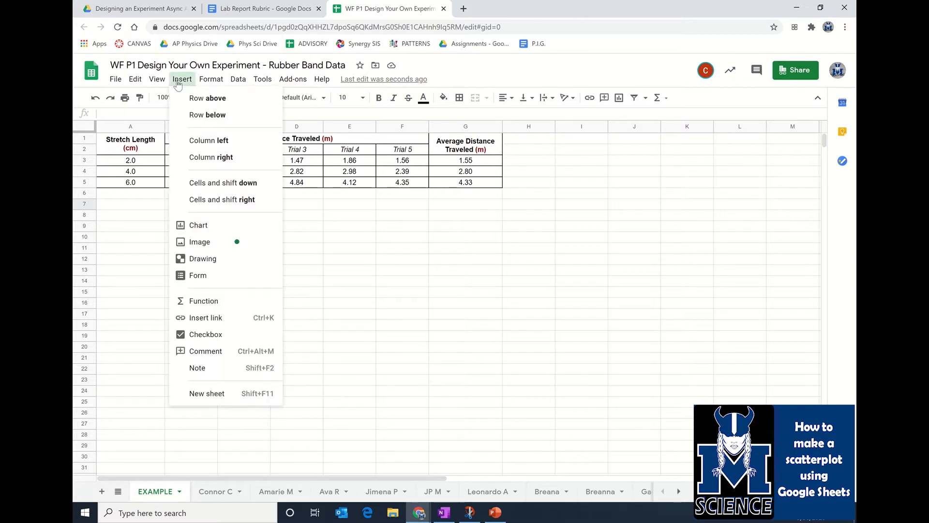
click(198, 225)
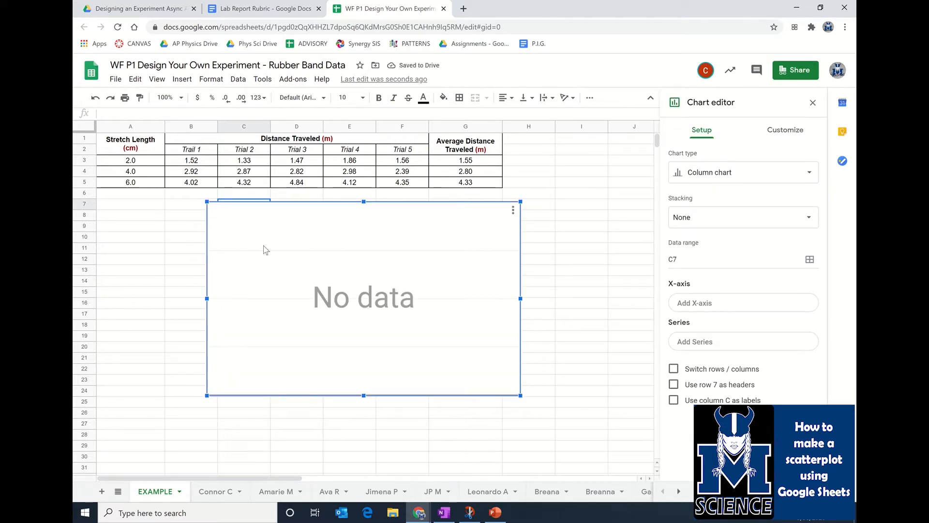
Step: Close the chart editor and reopen it for the blank chart, trying both ways of bringing it back
click(812, 103)
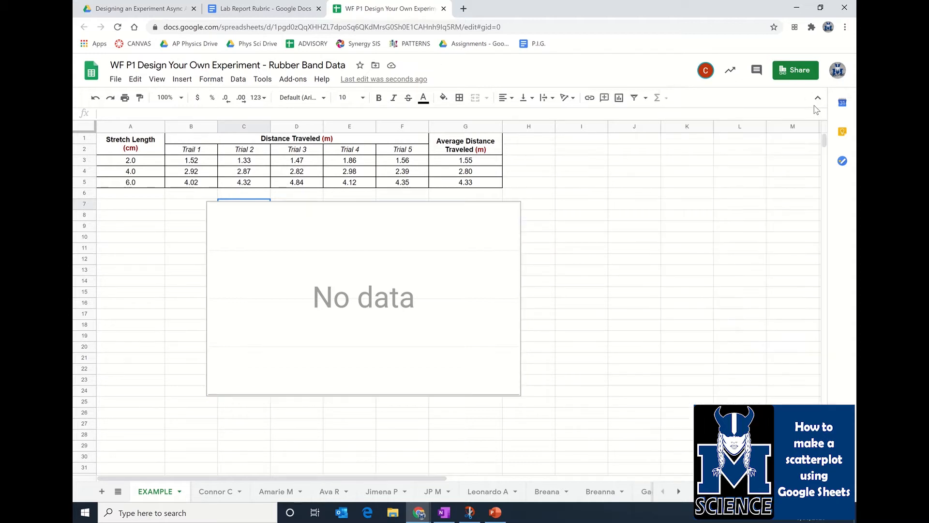
click(455, 218)
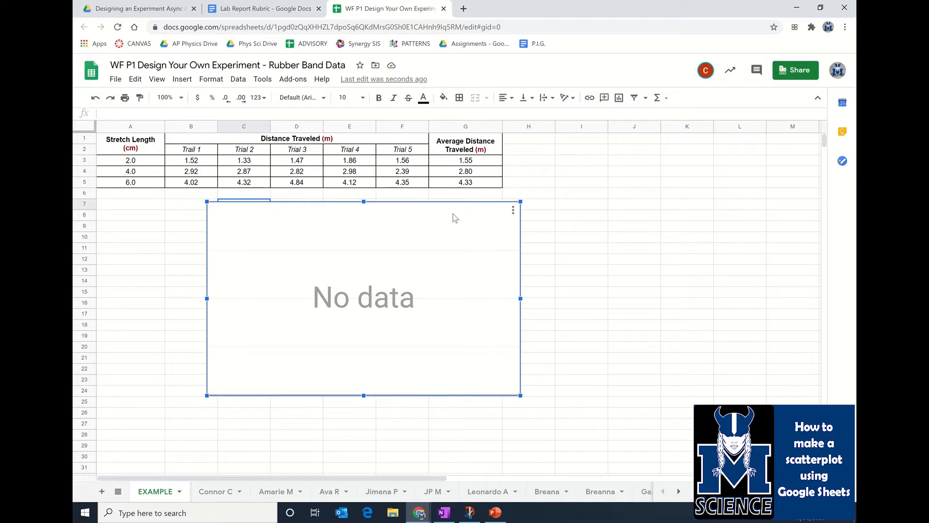
double_click(454, 218)
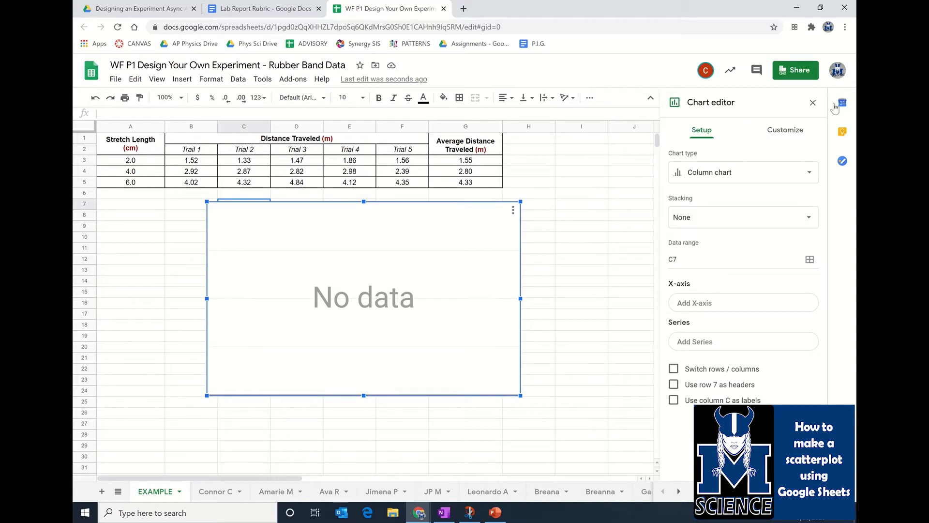
click(813, 103)
click(485, 234)
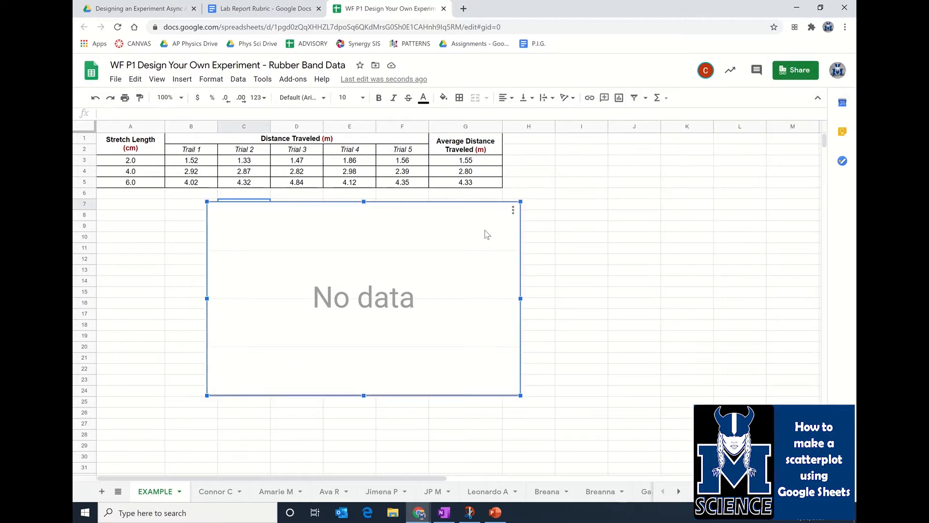
click(512, 211)
click(515, 226)
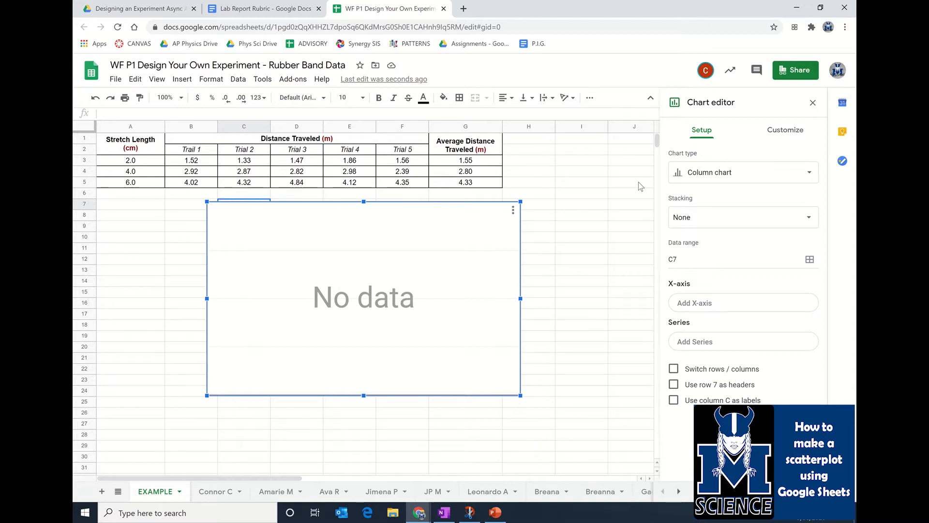
Step: Change the blank chart's type to a scatter chart
click(684, 176)
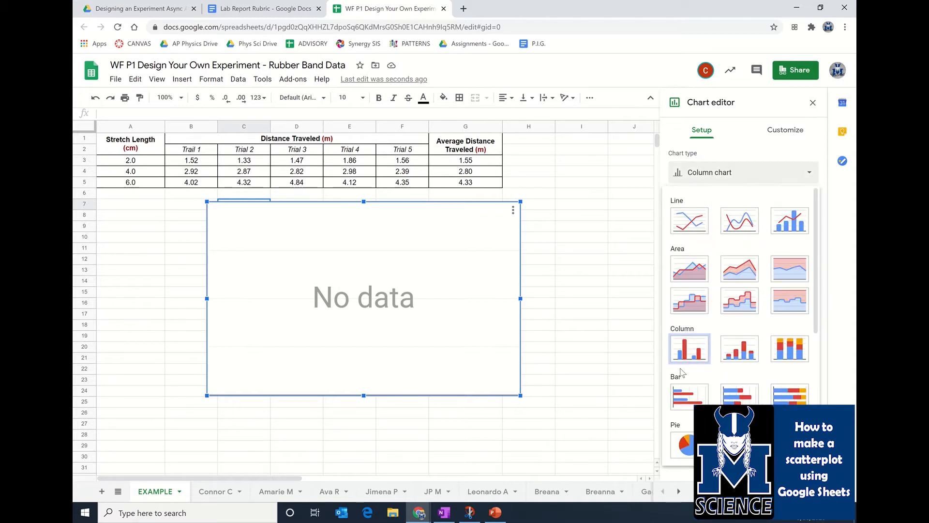
scroll(682, 373, down, 3)
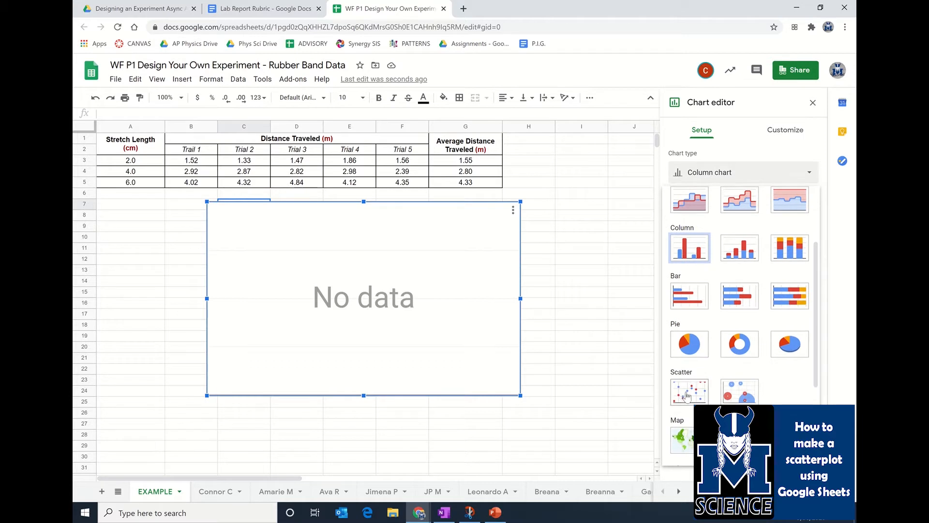
scroll(695, 293, down, 1)
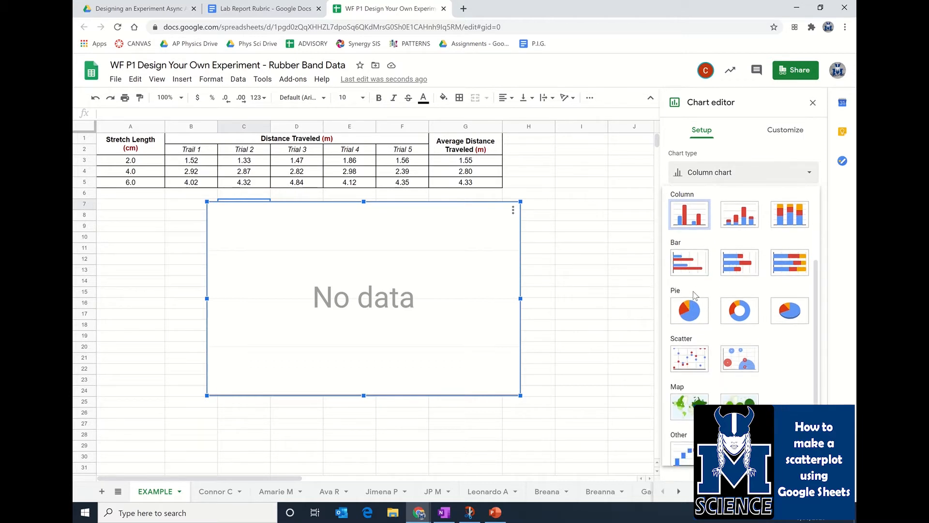
click(690, 358)
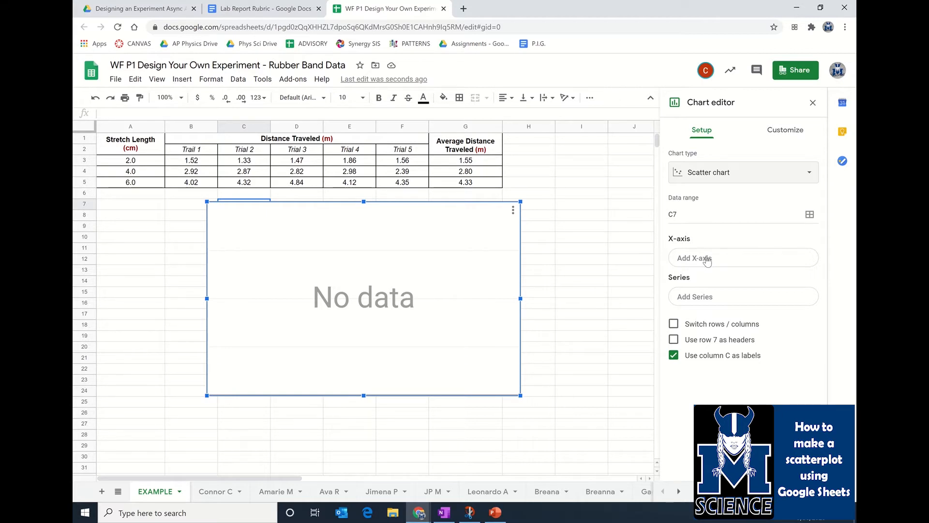
click(706, 259)
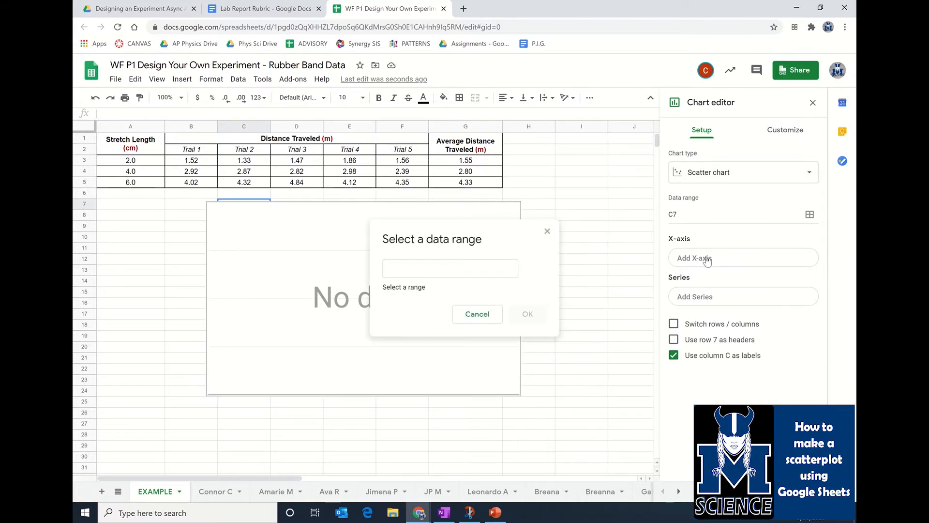
click(468, 268)
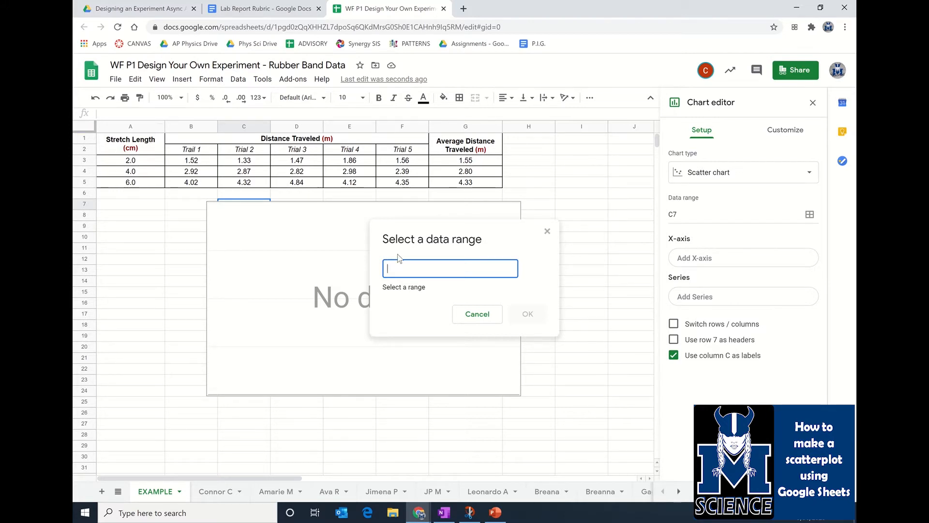
click(547, 232)
Step: Set the scatter chart's X-axis to the Stretch Length column, range A1:A5 including its header
click(721, 259)
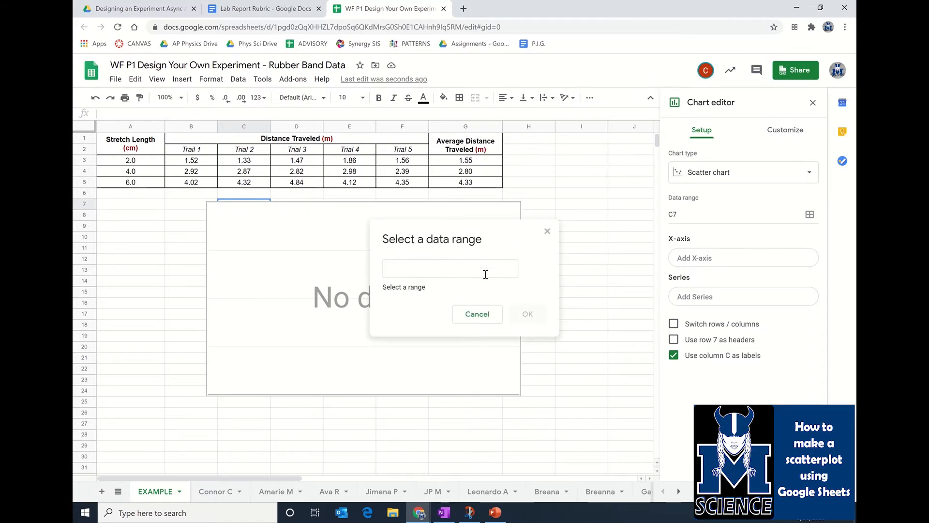
click(394, 267)
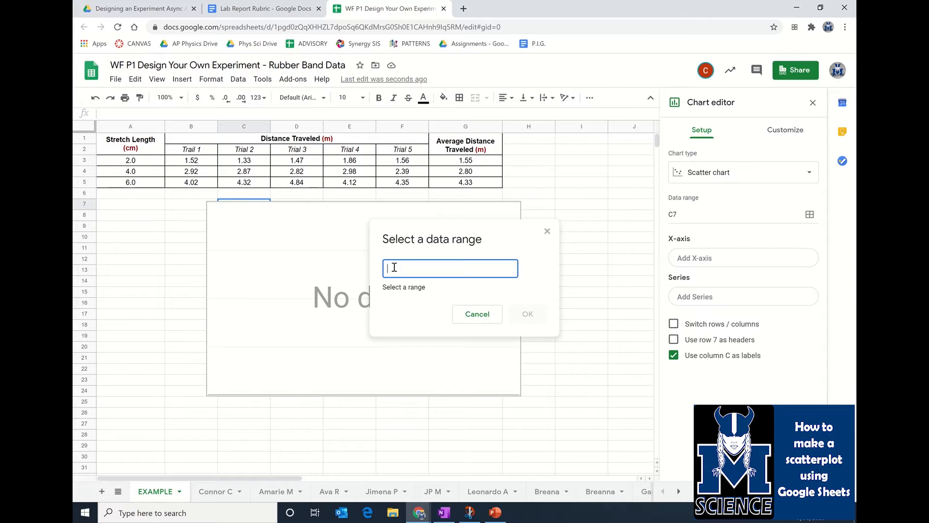
click(141, 148)
drag(141, 154, 143, 189)
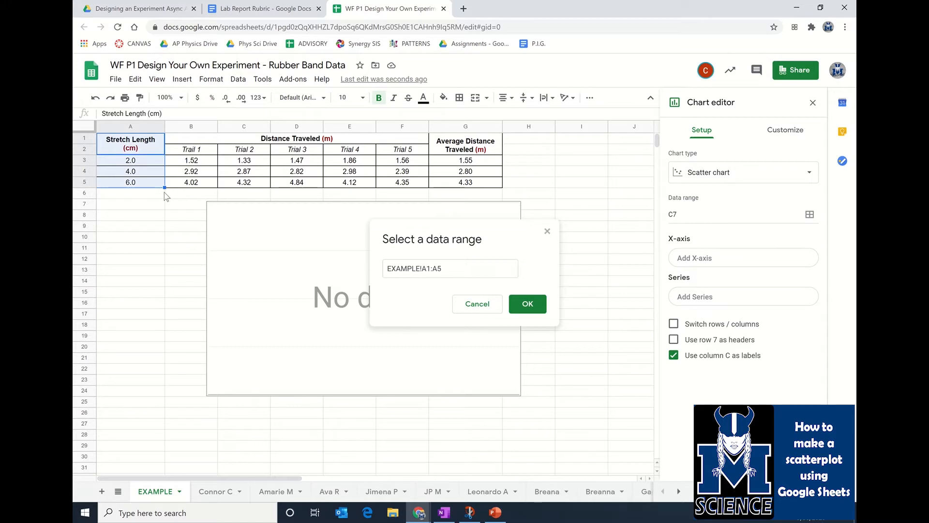
click(388, 271)
drag(389, 271, 422, 271)
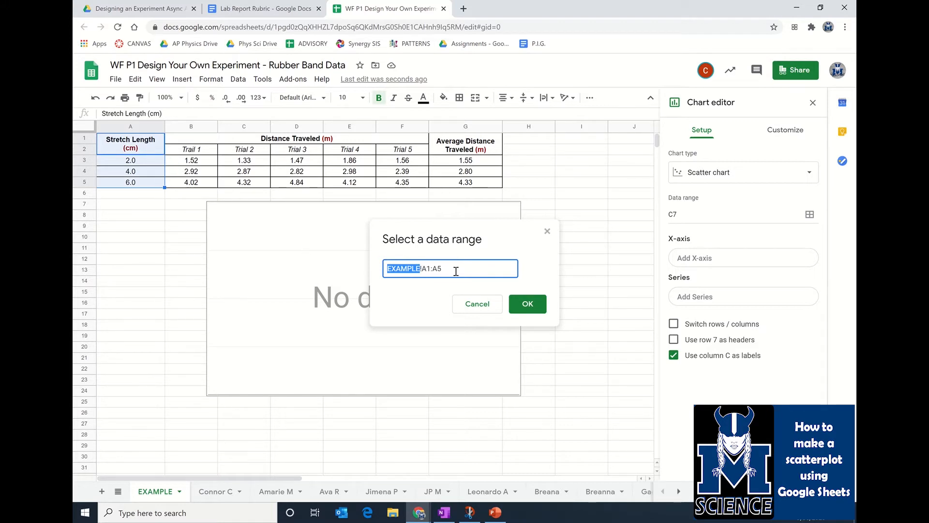
click(534, 310)
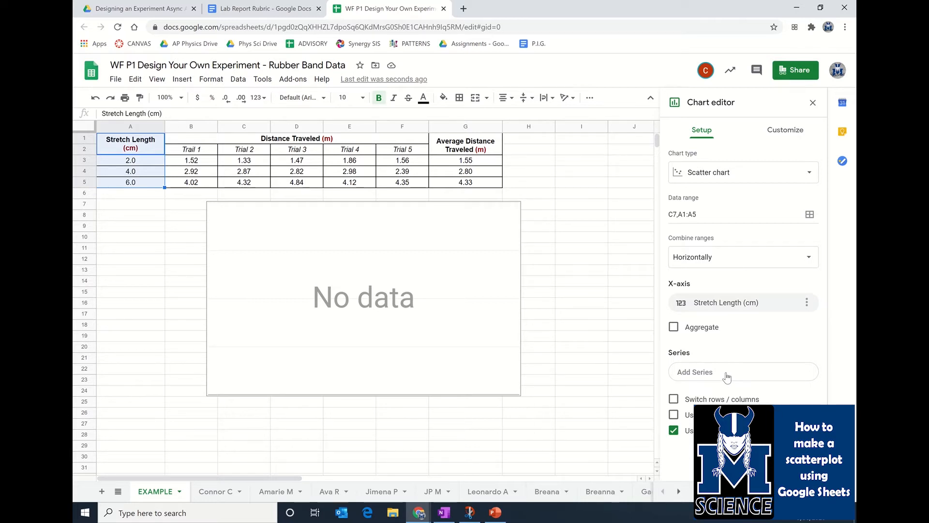
Step: Add the Average Distance Traveled column, range G1:G5 including its header, as the scatter chart's series
click(726, 374)
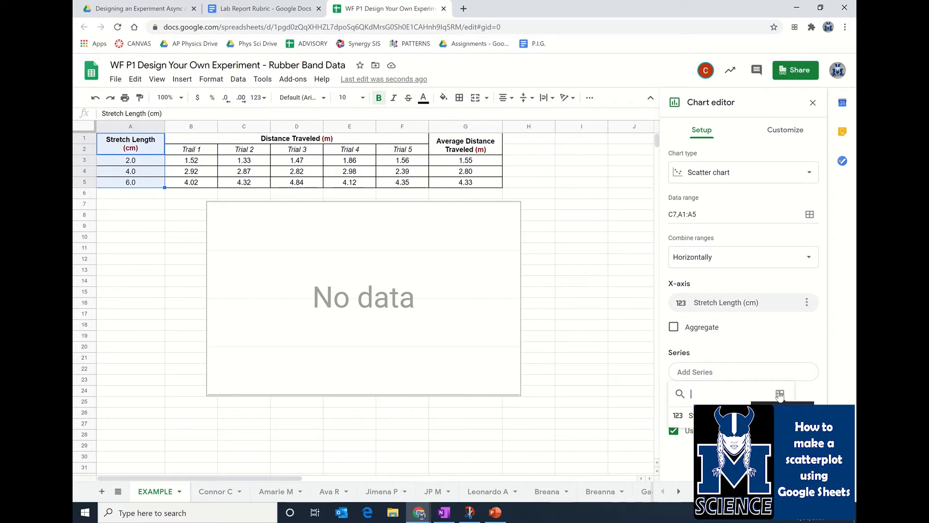
click(717, 371)
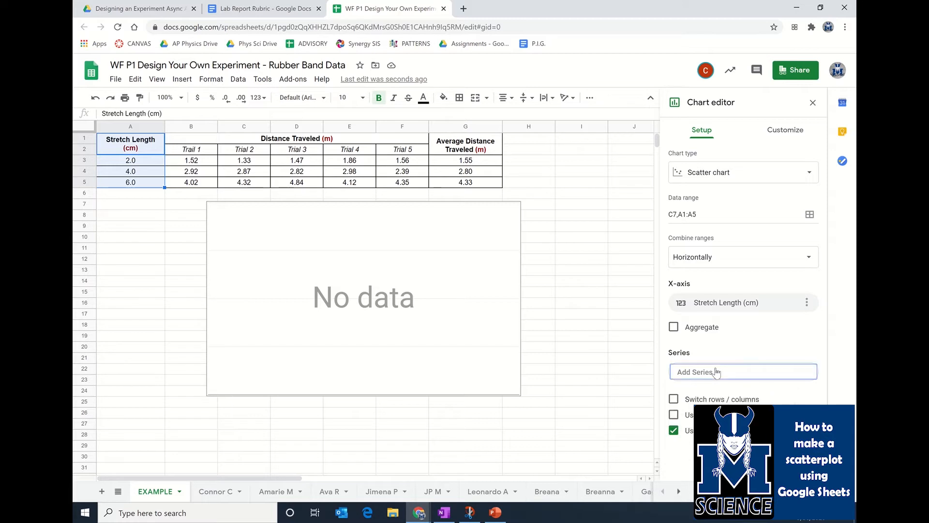
click(716, 372)
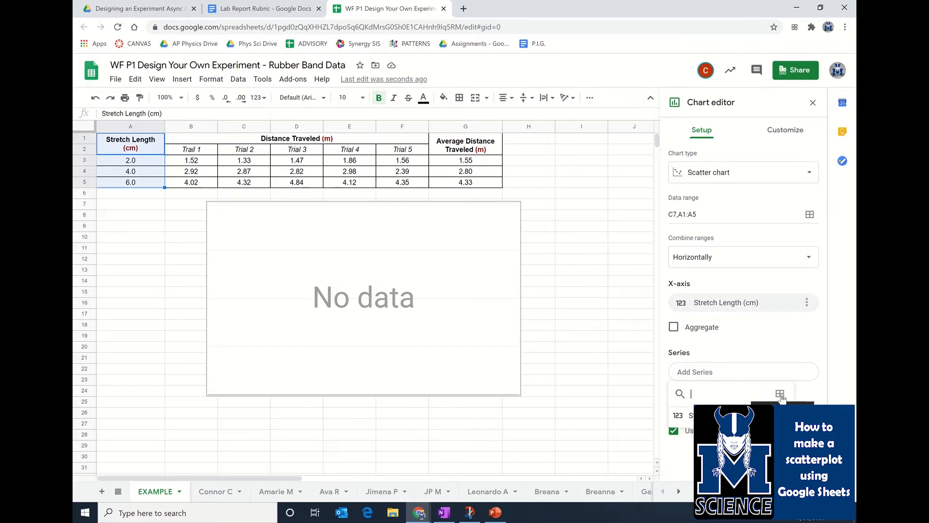
click(780, 393)
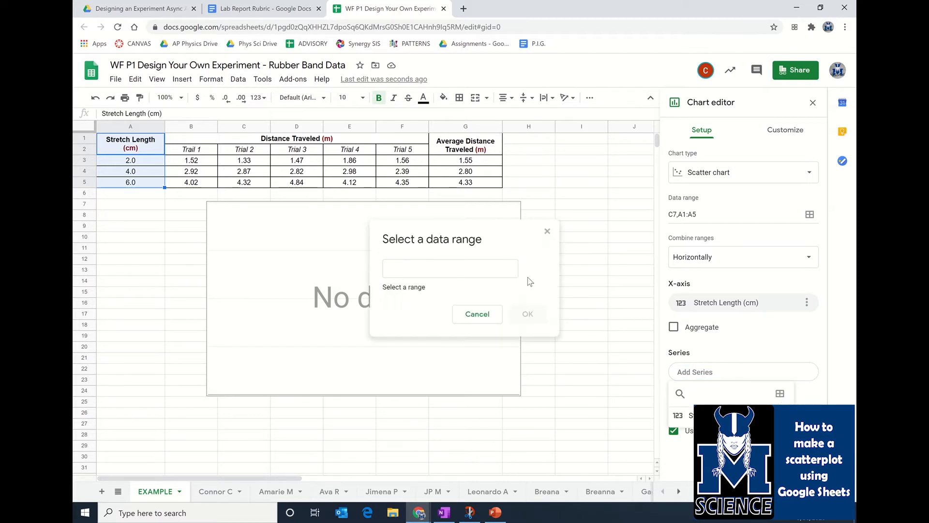
click(444, 266)
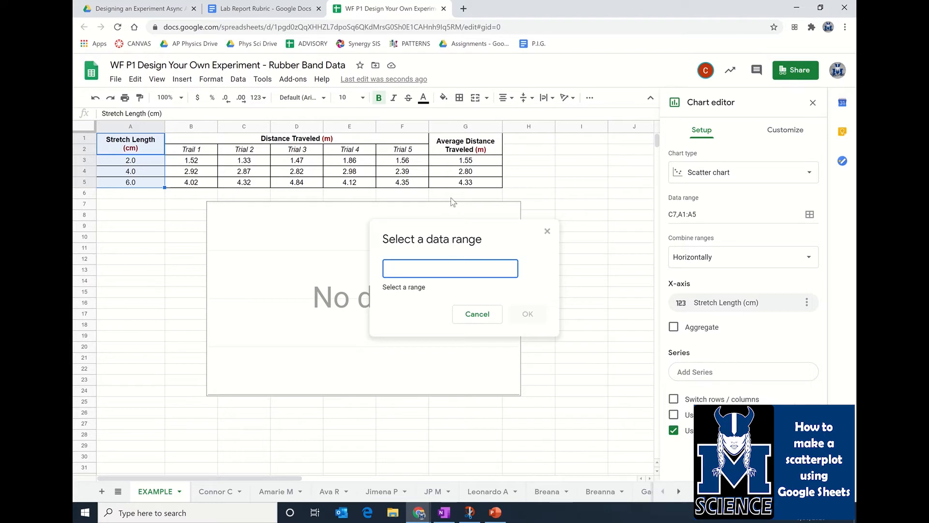
drag(453, 145, 455, 182)
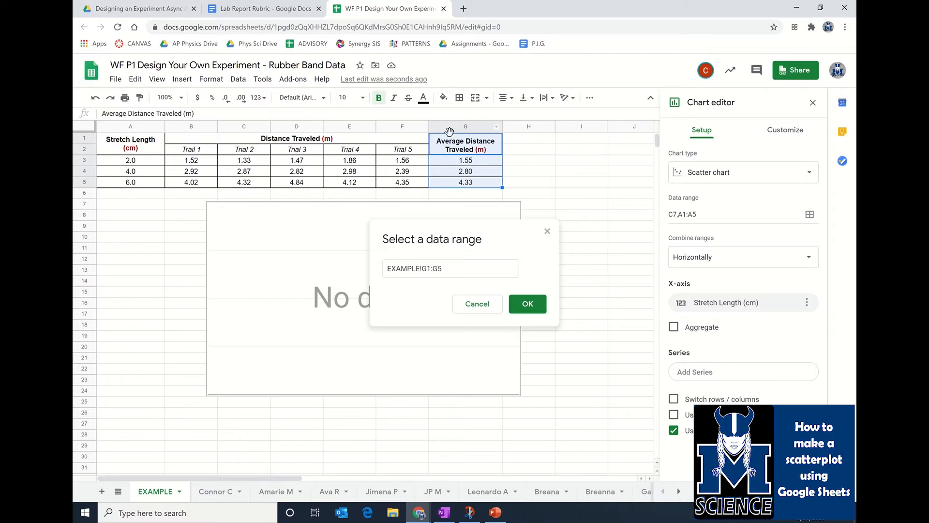
click(526, 305)
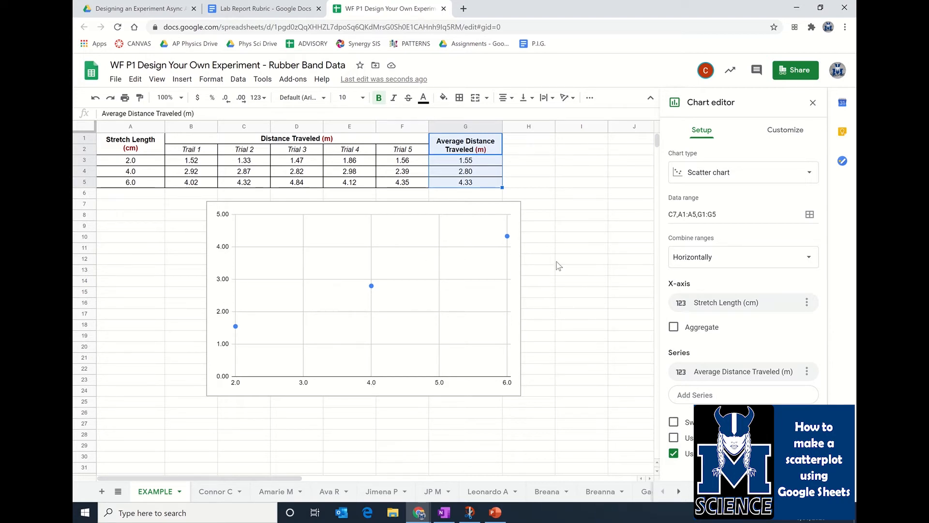
Step: Set the chart title to "The effect of stretch in a rubber band on the distance the rubber band travels when it is let go"
click(780, 139)
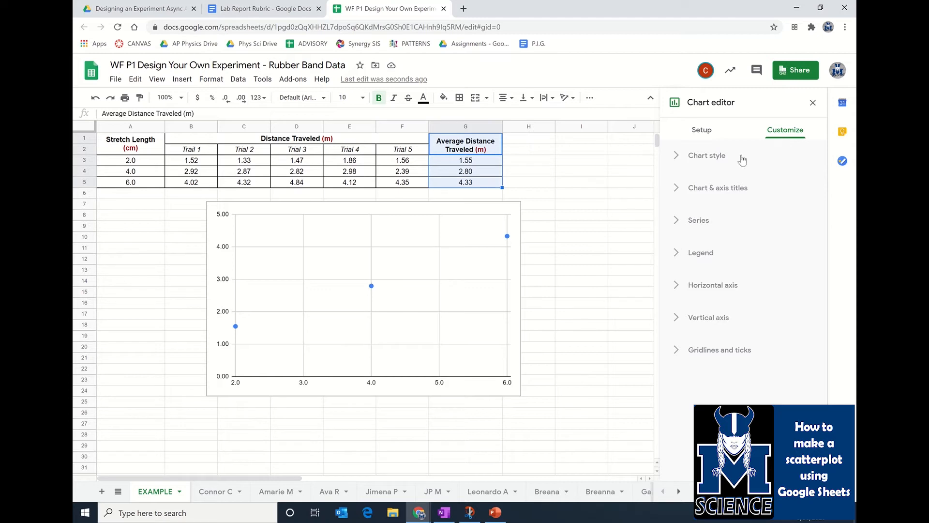
click(736, 196)
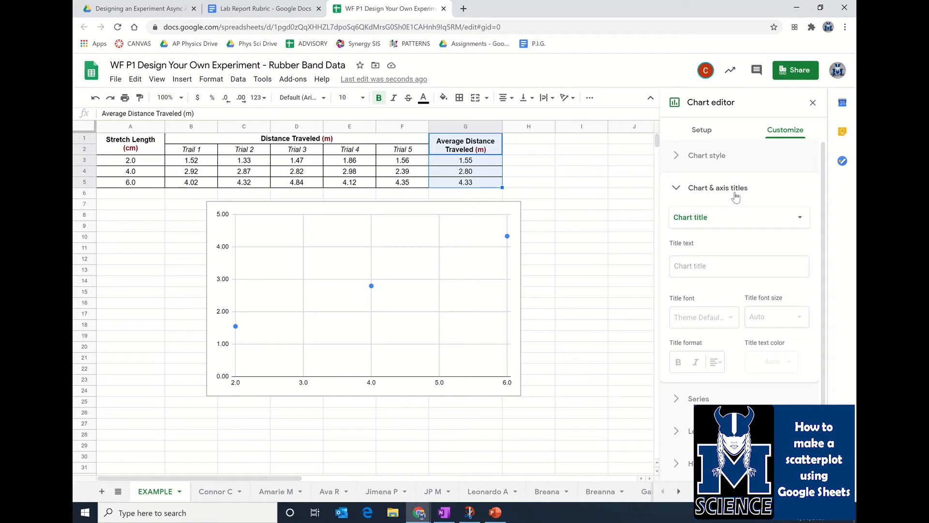
click(703, 222)
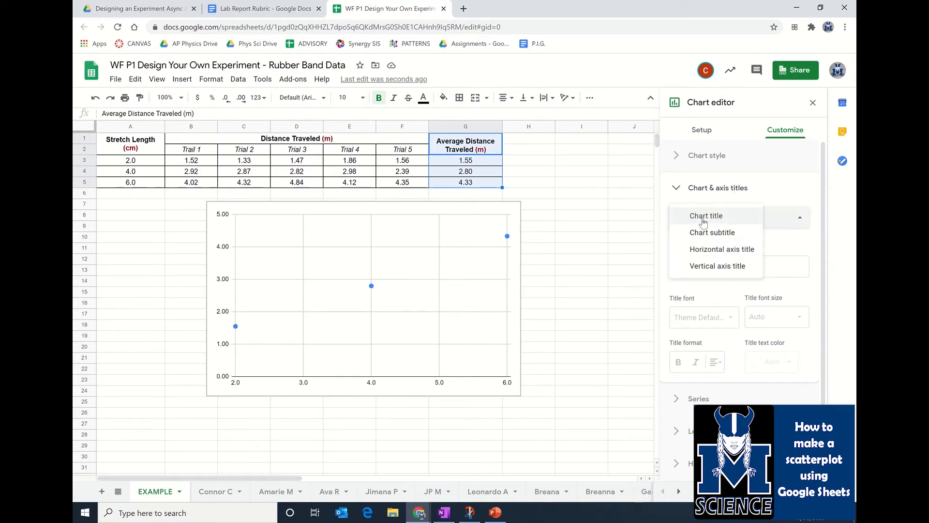
click(703, 218)
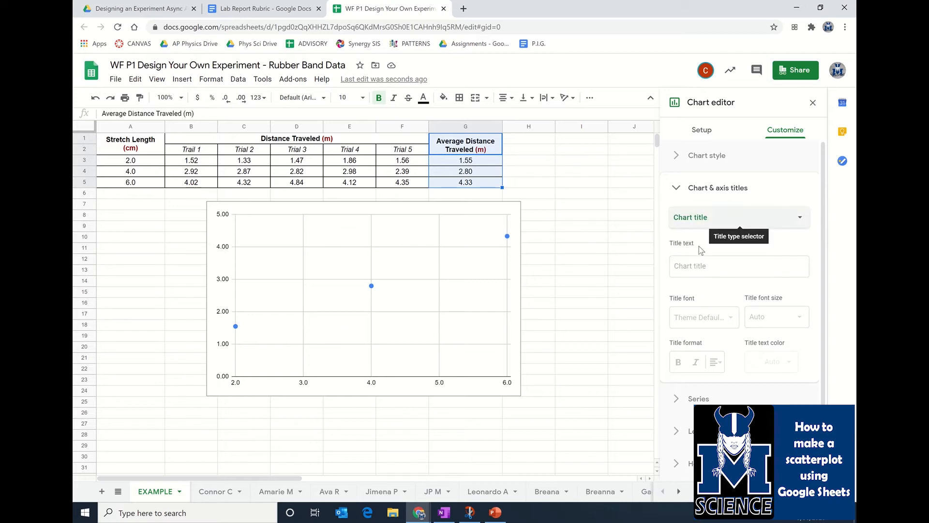
click(686, 270)
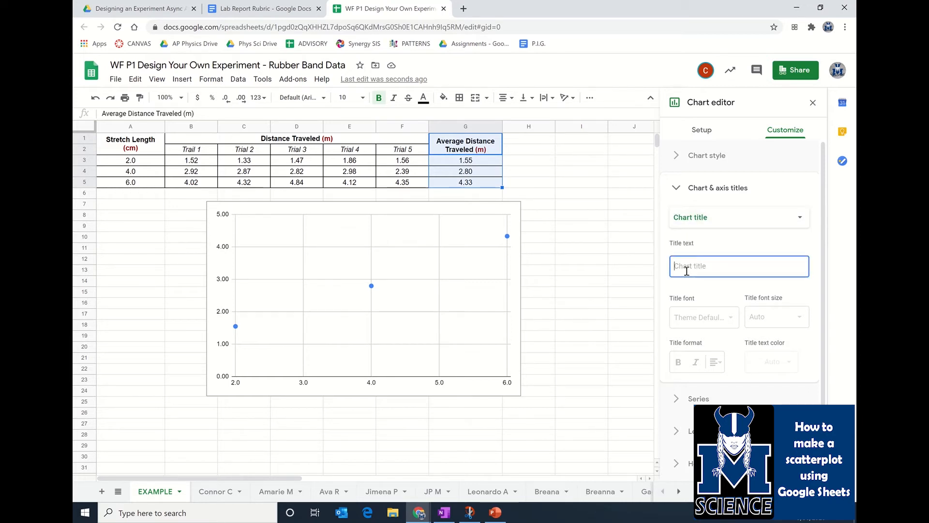
text(The effect of st)
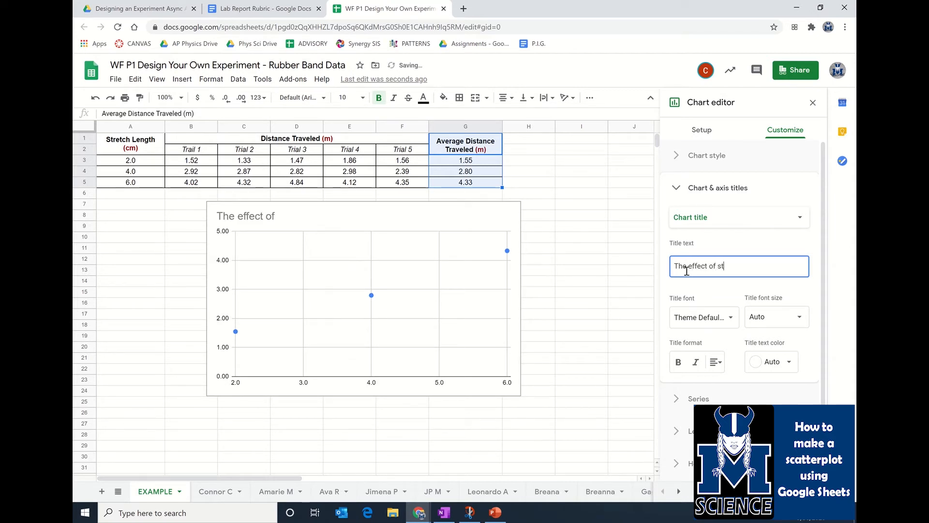
text(retch in a rubber)
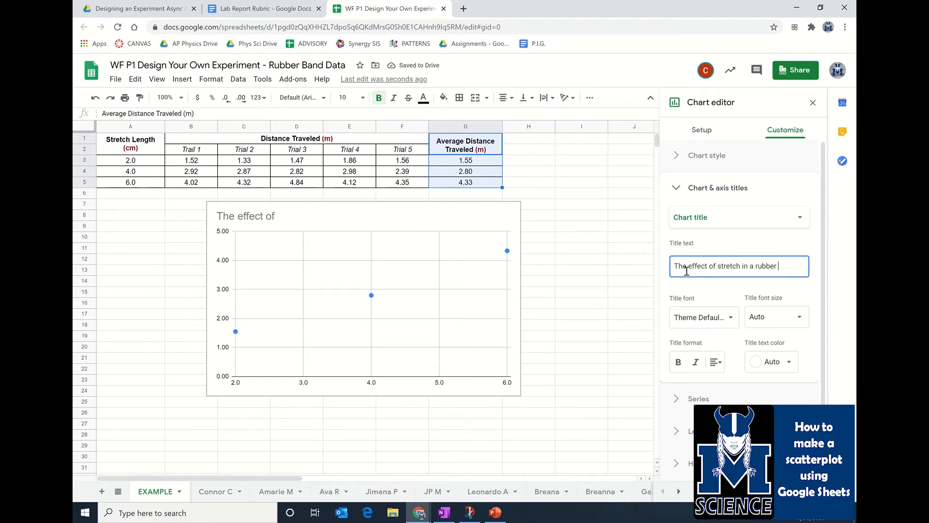
text( band)
key(BackSpace)
key(BackSpace)
key(BackSpace)
key(BackSpace)
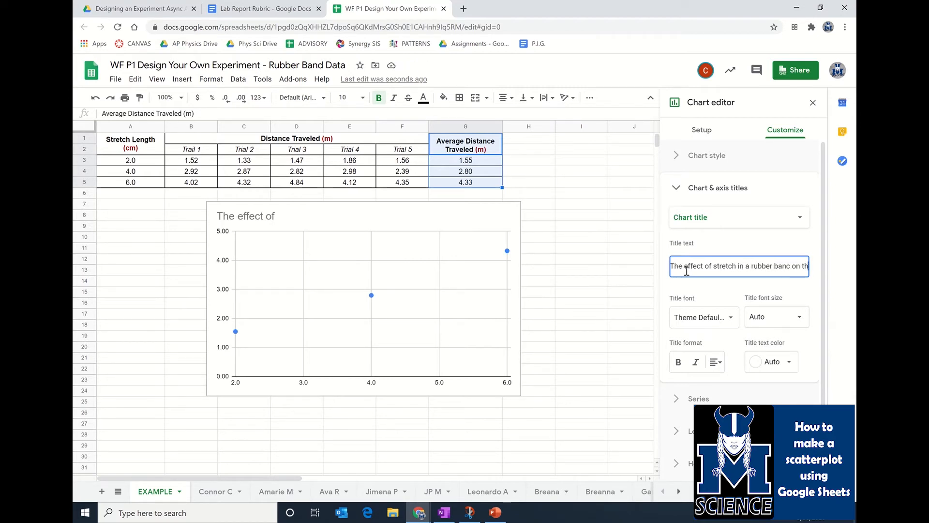
text(on )
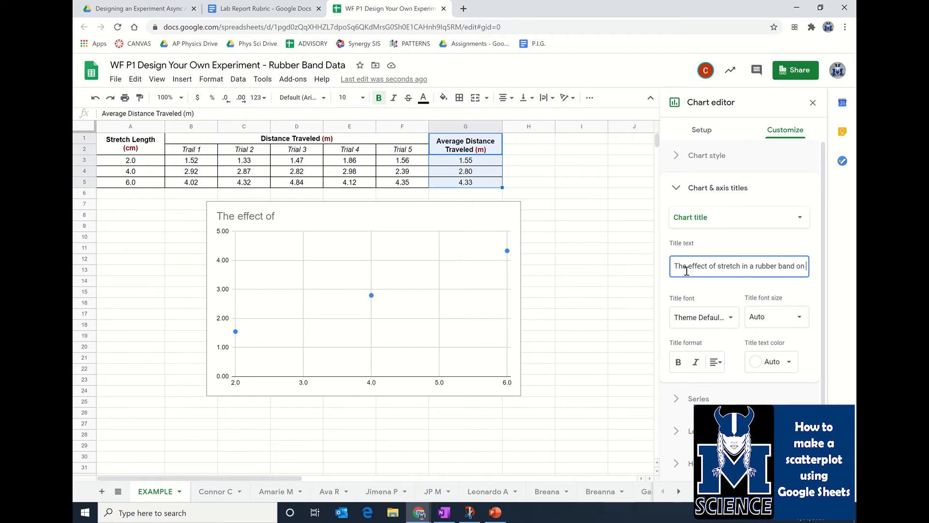
text(the distance the rubber band trav)
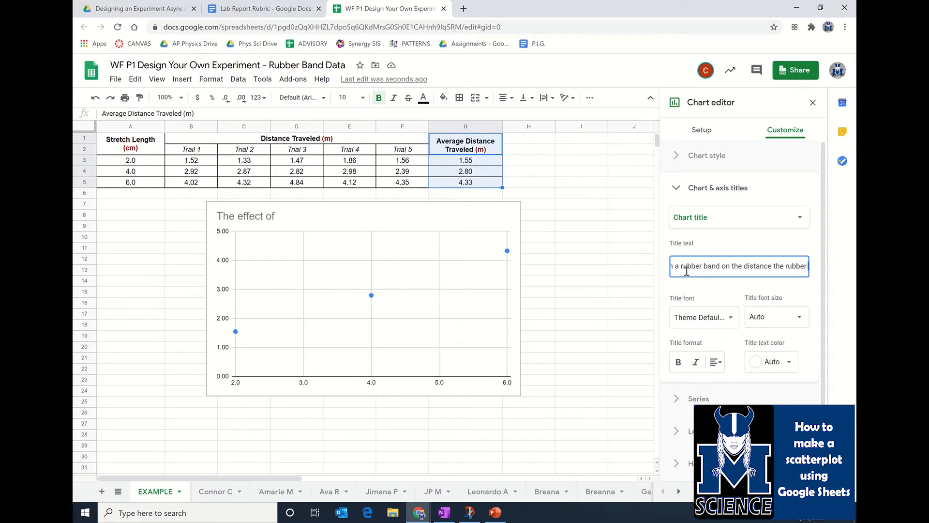
text(el)
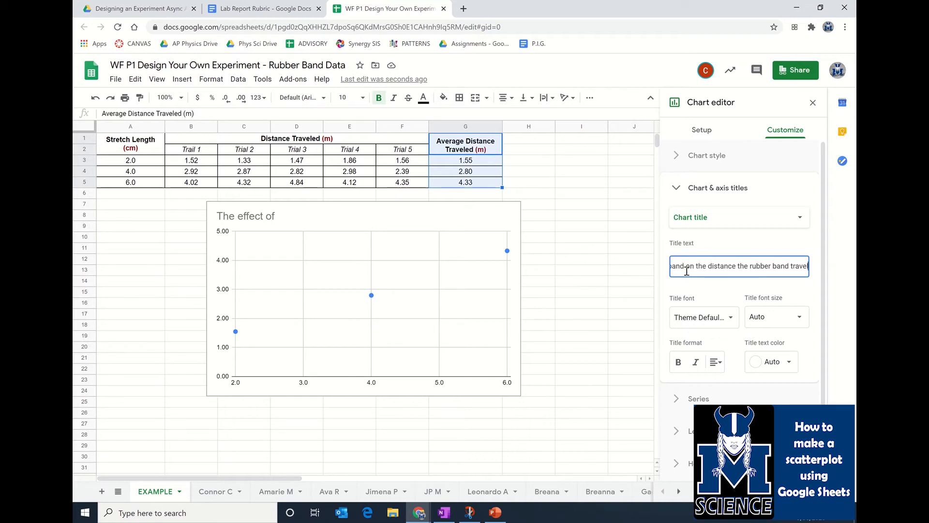
text(s when it is let go)
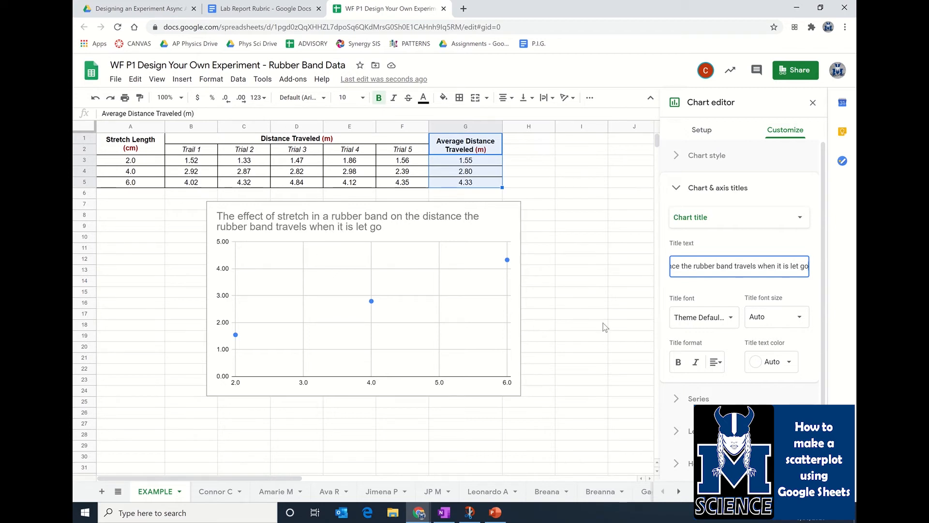
Step: Set the scatter chart's horizontal axis title to "Stretch length (cm)"
click(727, 224)
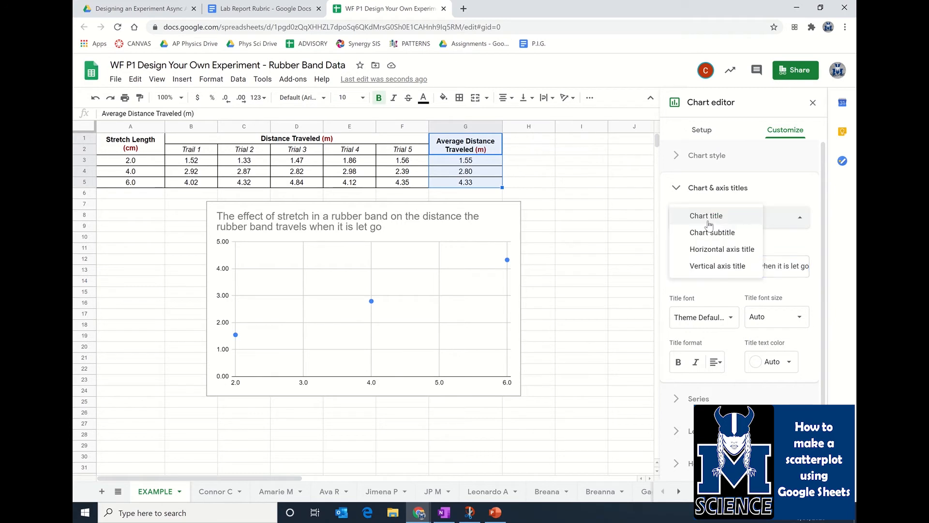
click(728, 251)
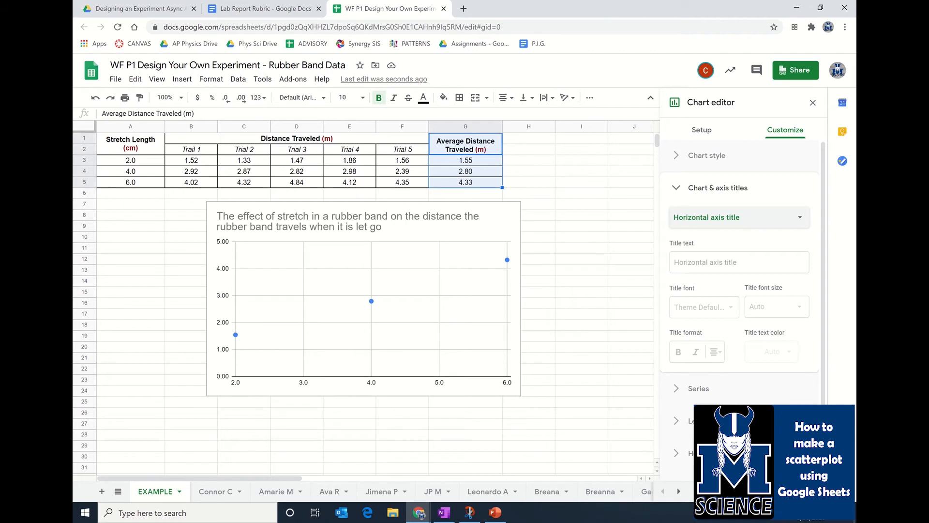
click(713, 267)
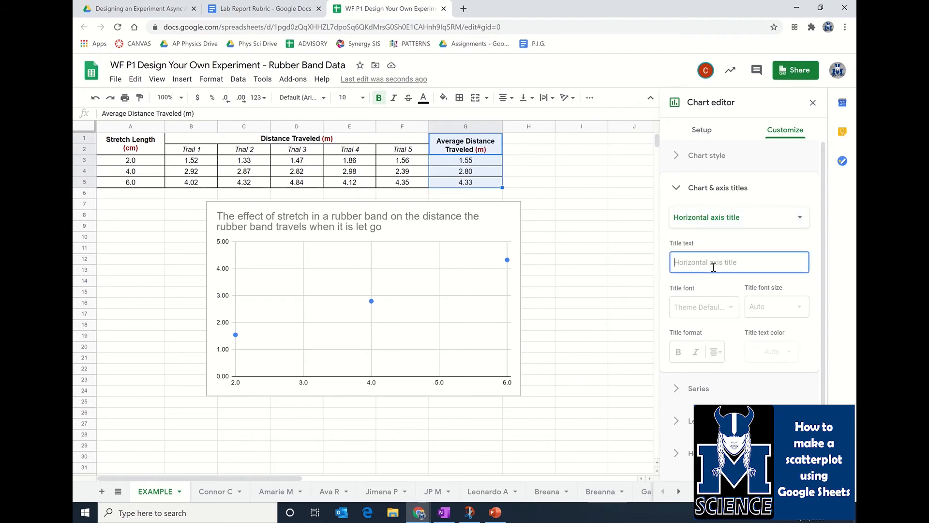
text(Stretch l)
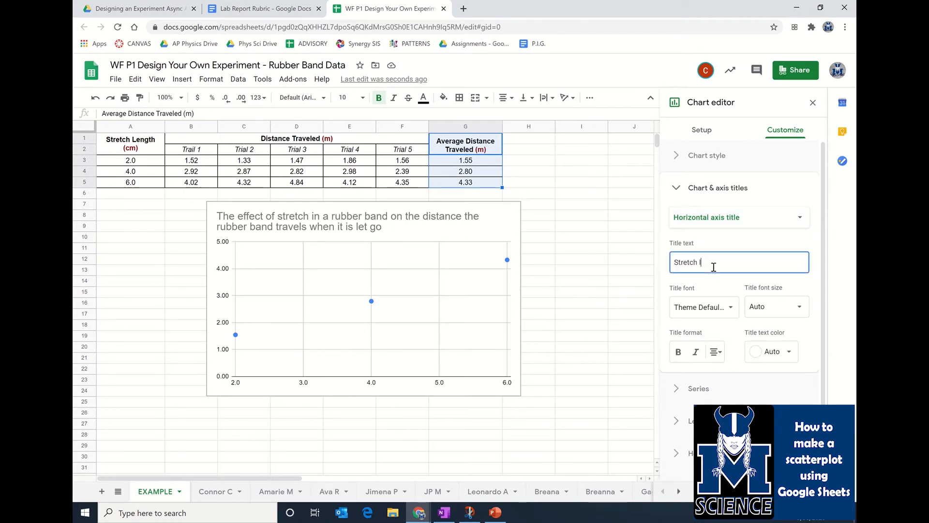
text(ength (cm))
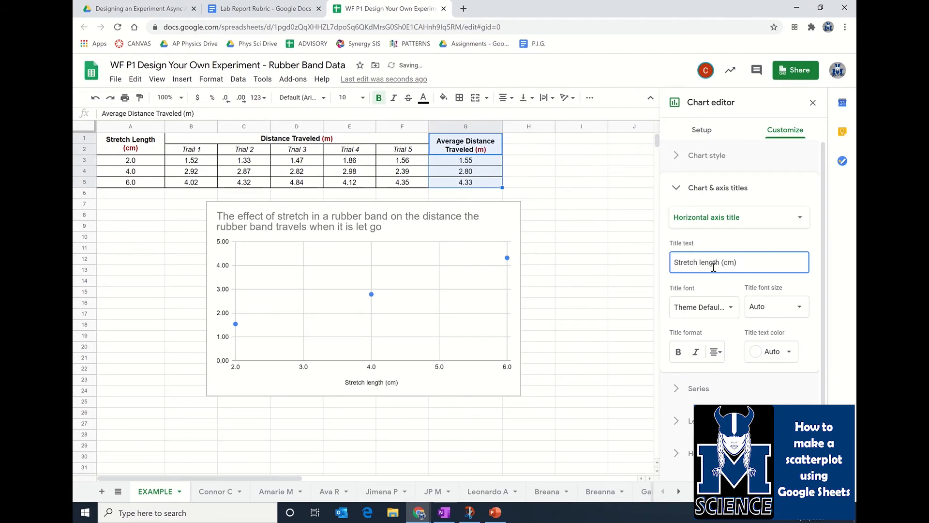
Step: Set the scatter chart's vertical axis title to "Distance Traveled (m)"
click(703, 224)
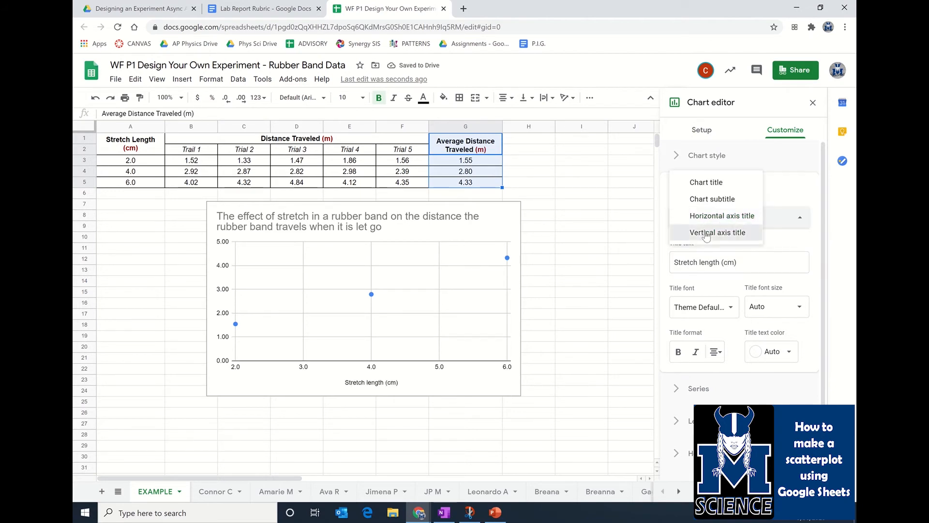
click(707, 234)
click(700, 264)
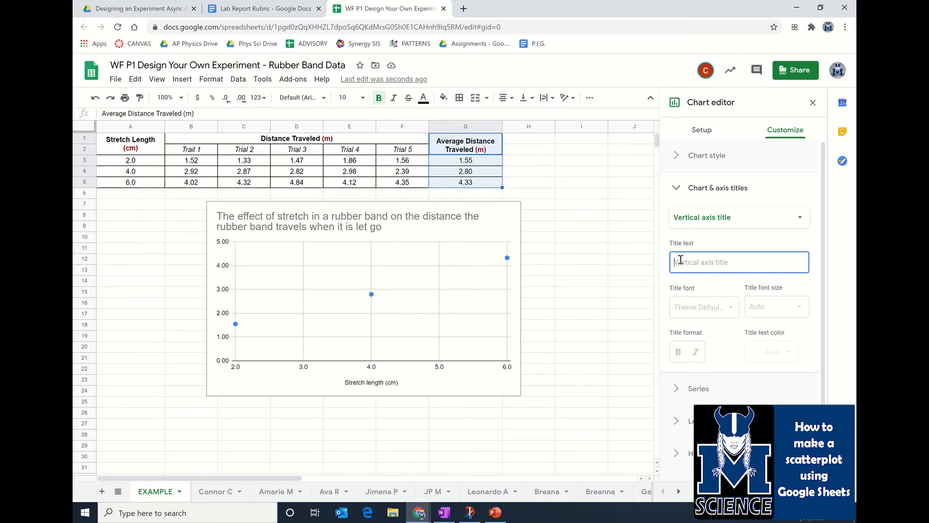
text(Dis)
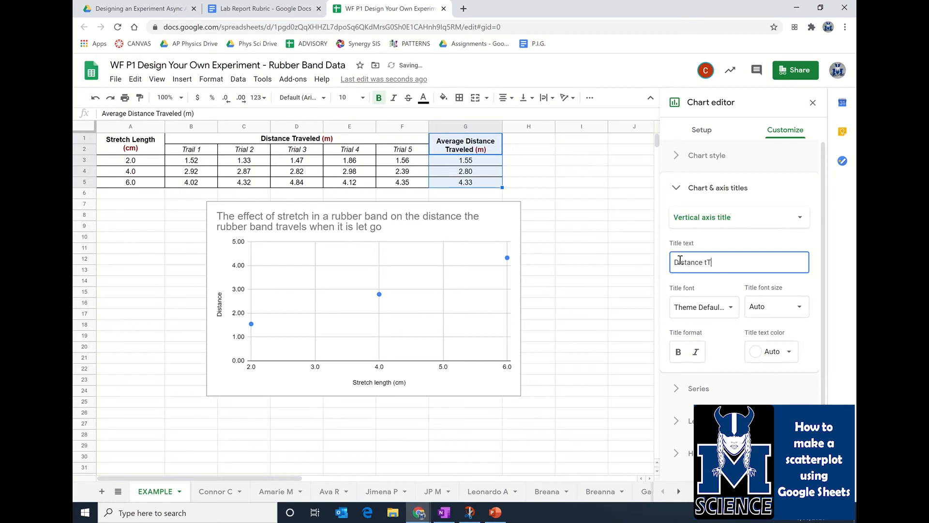
text(tance Traveled (m)
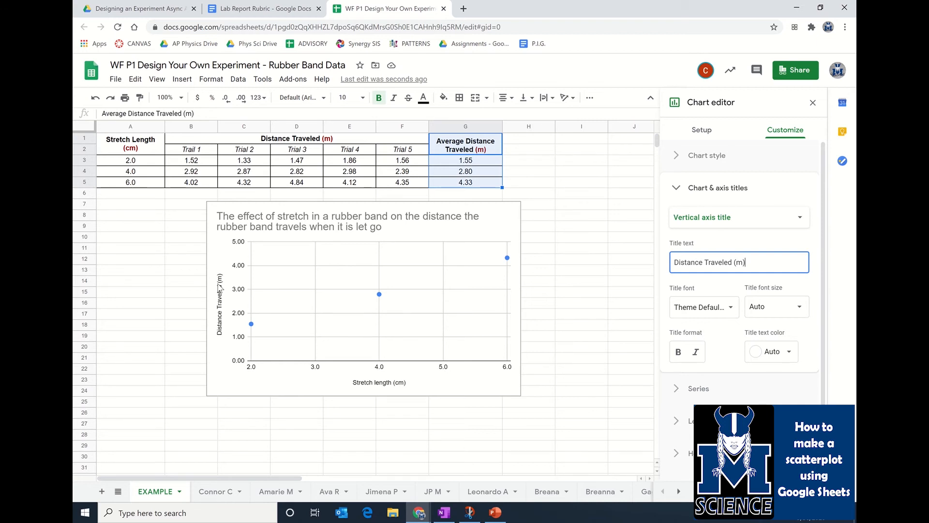
Step: Add a trendline to the Average Distance Traveled series and set its label to Use Equation
scroll(699, 367, down, 1)
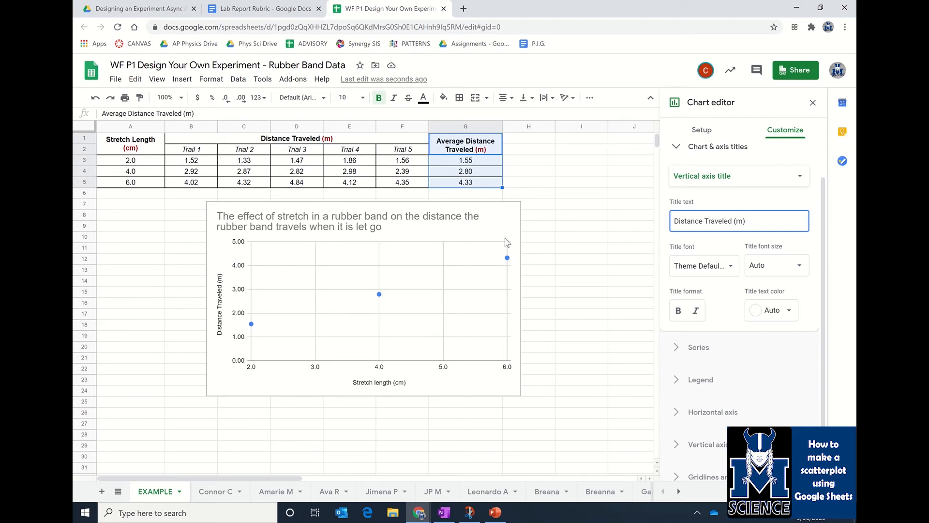
click(714, 357)
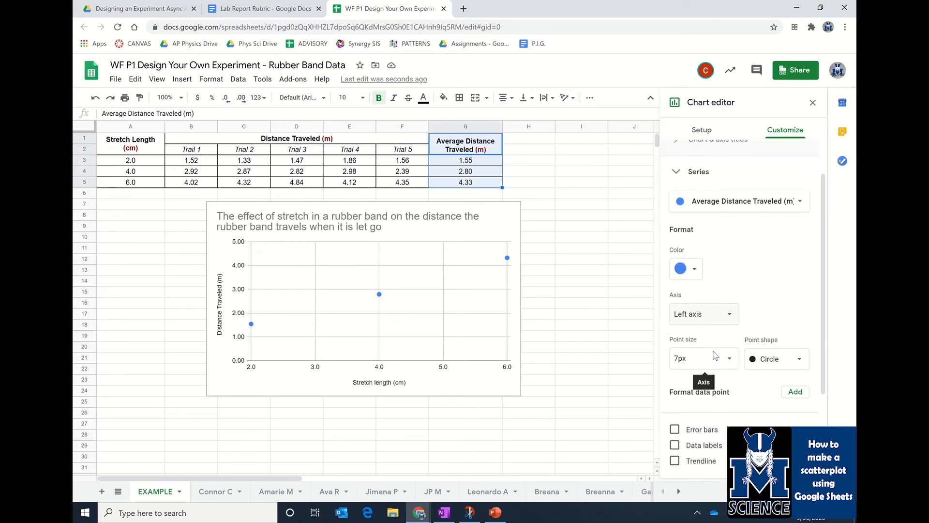
scroll(714, 357, down, 1)
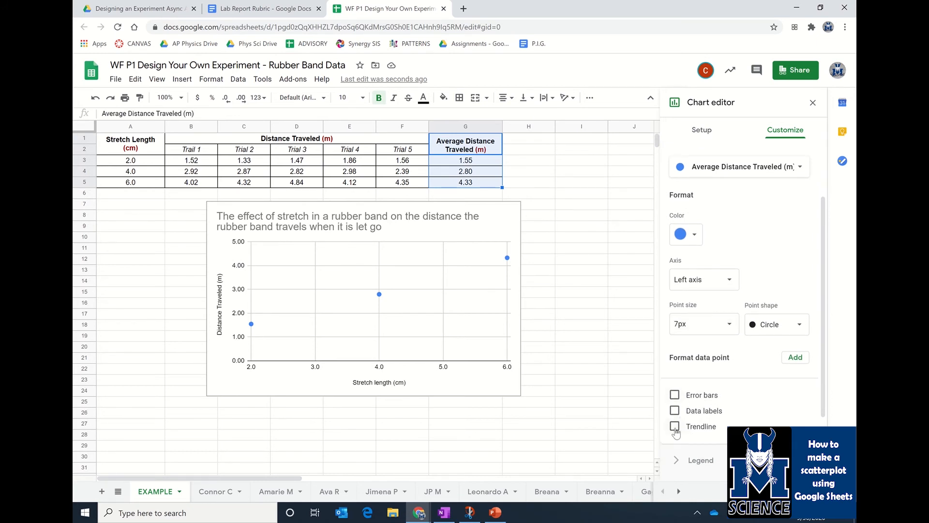
click(675, 427)
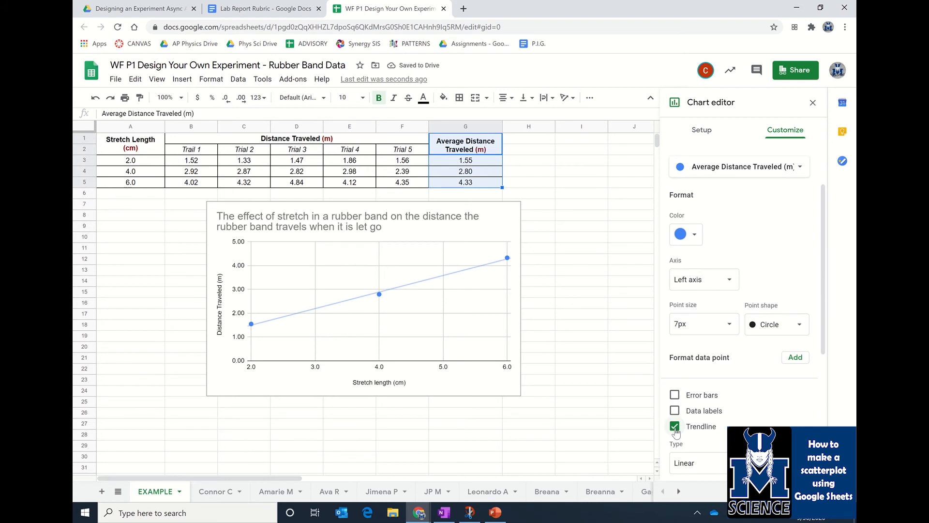
scroll(715, 425, down, 3)
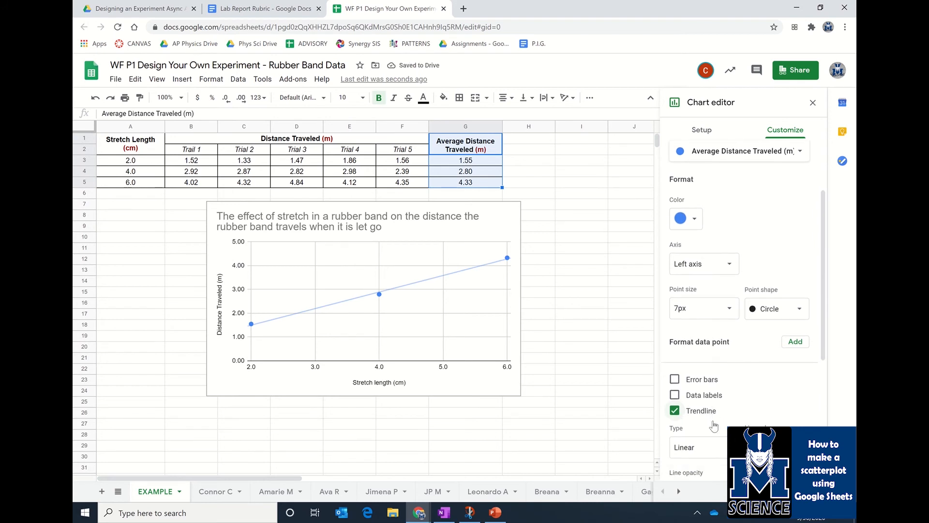
scroll(714, 425, down, 1)
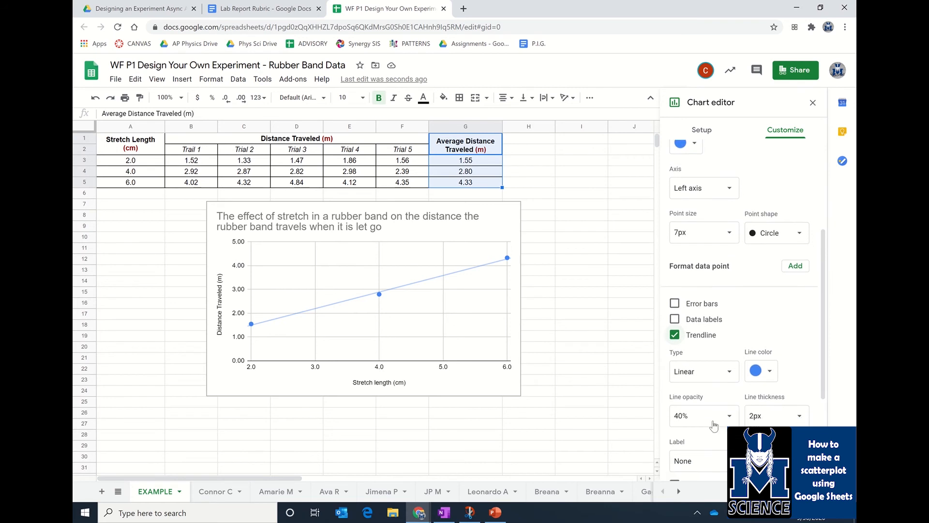
click(700, 459)
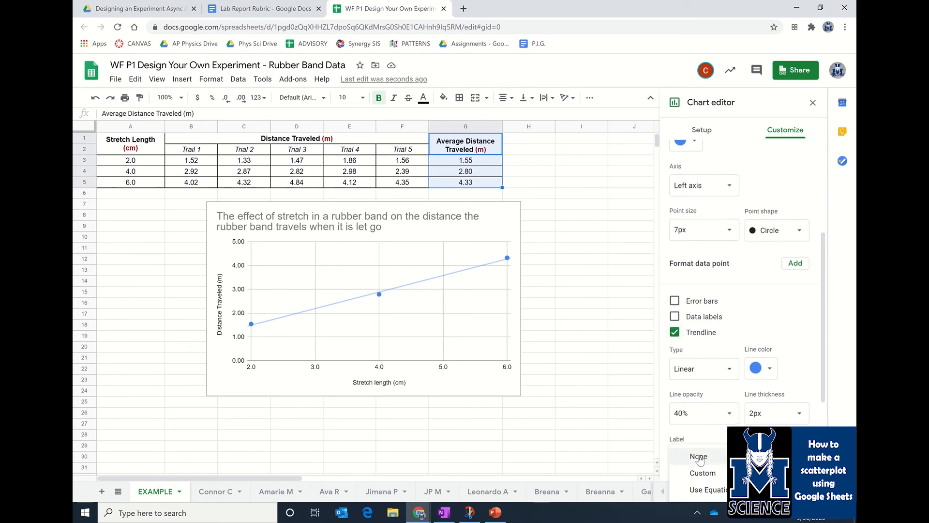
click(700, 489)
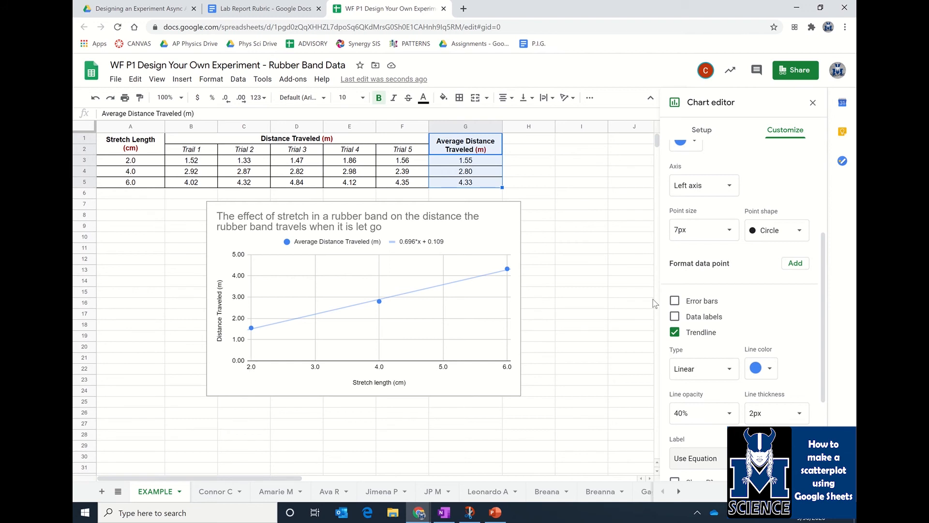
Step: Set the scatter chart's horizontal axis range to a minimum of 0 and a maximum of 8
scroll(725, 166, up, 4)
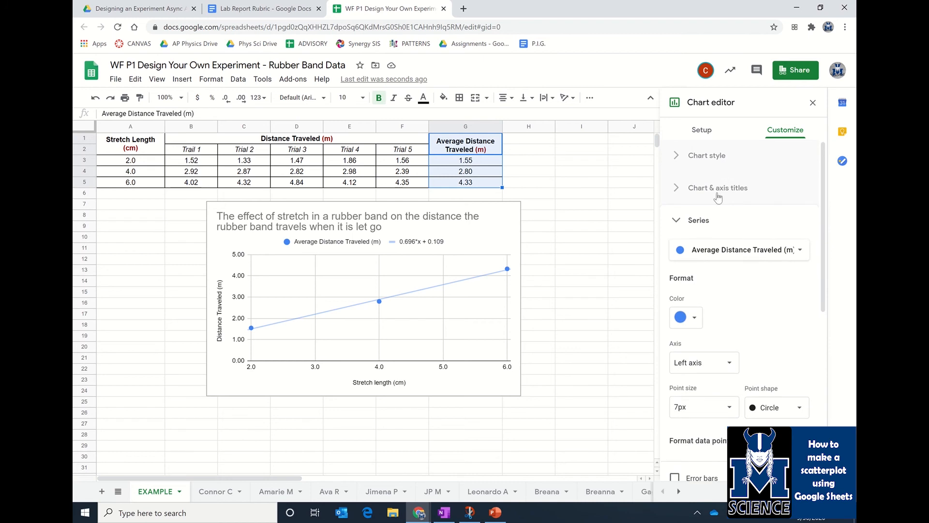
scroll(740, 299, down, 7)
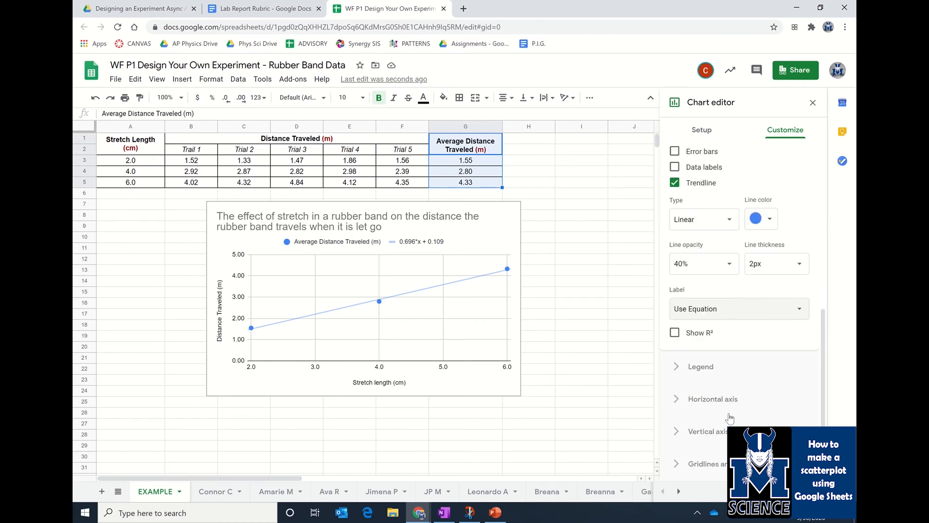
click(723, 398)
scroll(726, 402, down, 2)
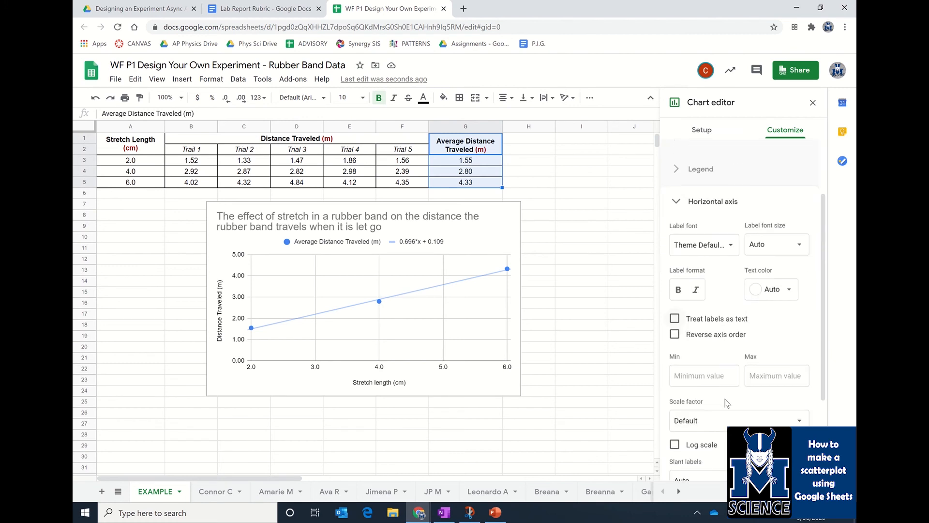
click(713, 369)
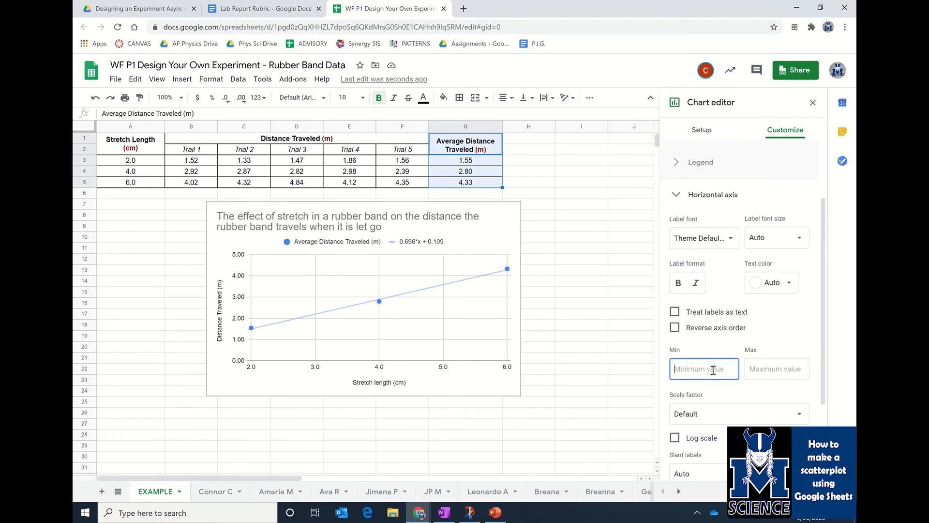
text(0)
click(753, 366)
text(8)
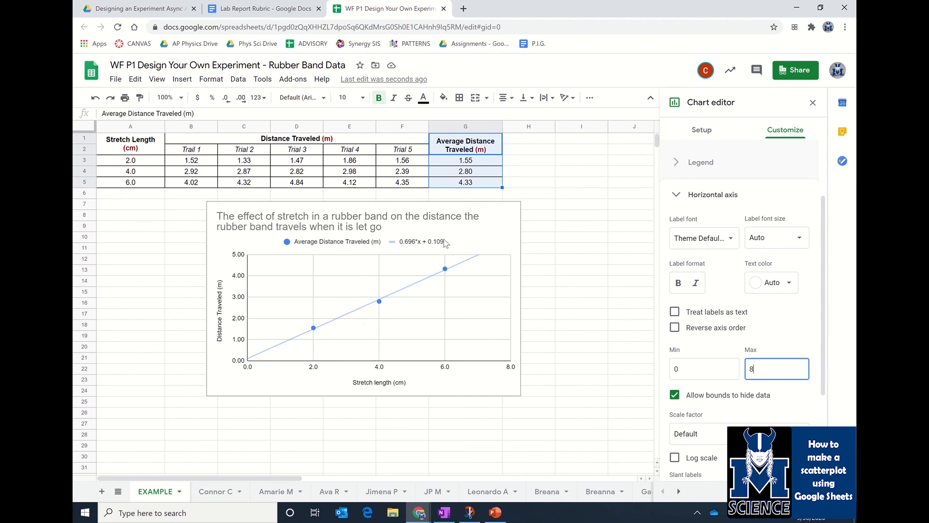
Step: Copy the finished scatter chart to the clipboard
click(506, 219)
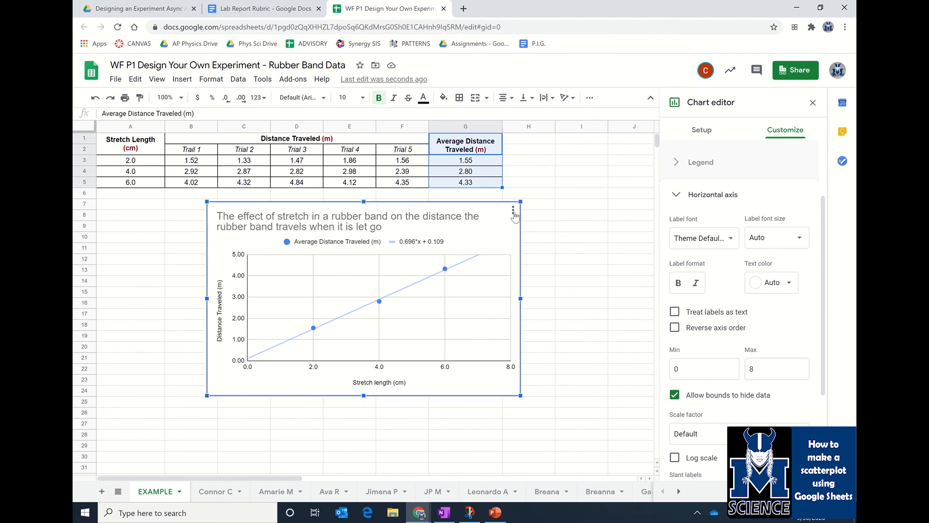
click(514, 212)
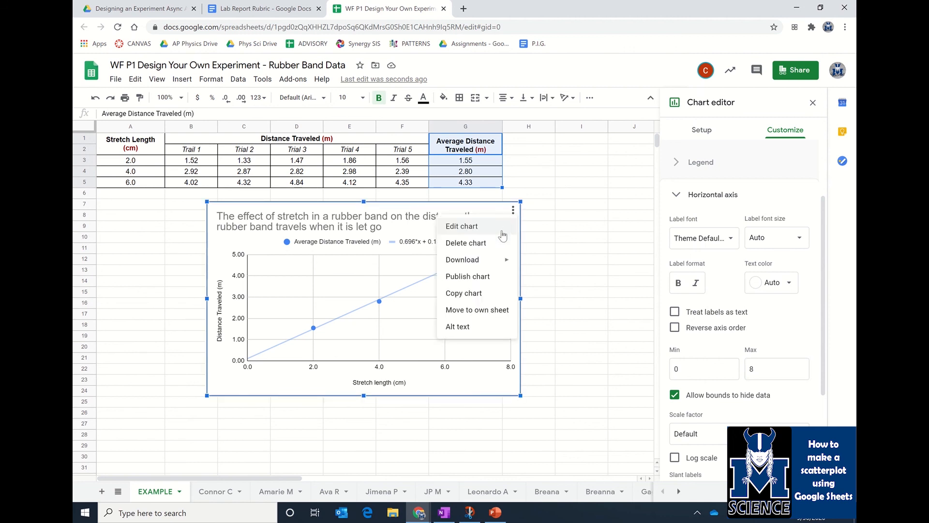
click(483, 294)
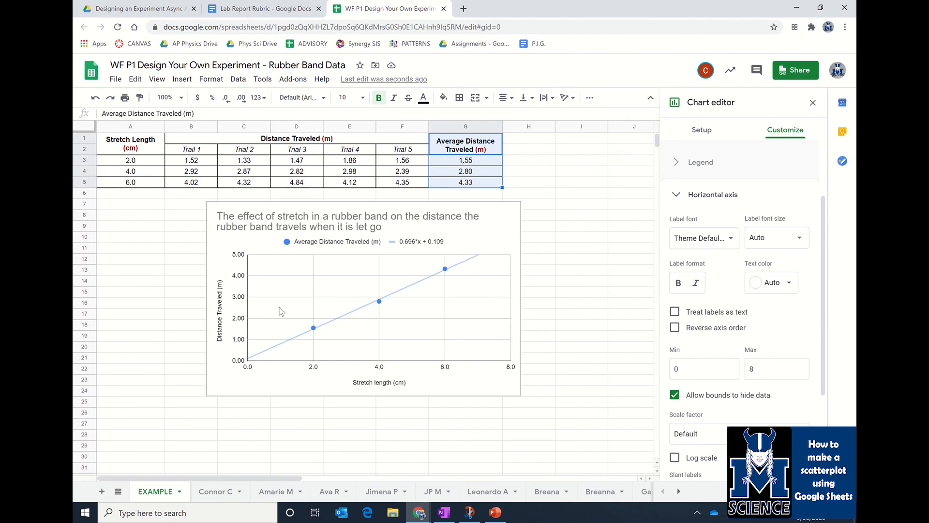